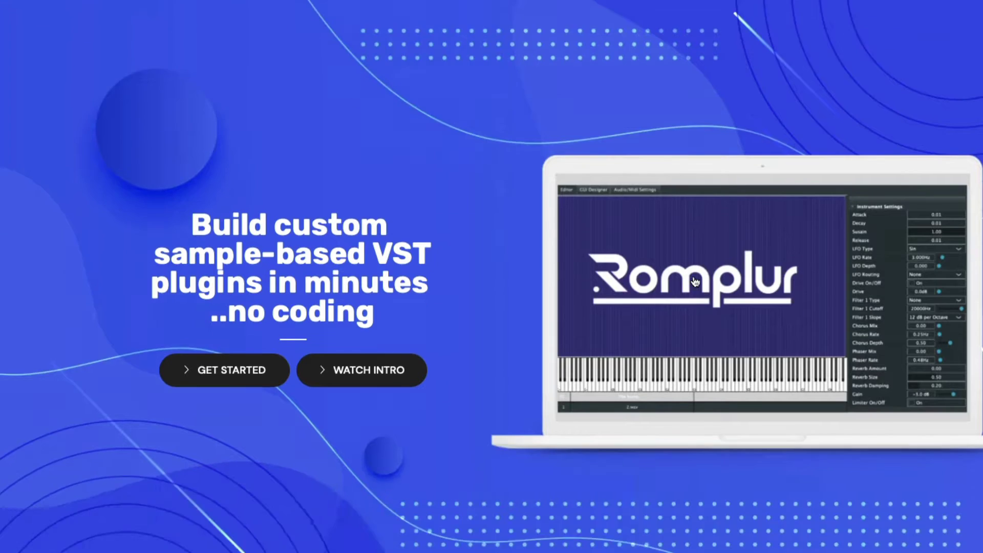
Step: Scroll the Romplur homepage down past the features and testimonials to the UI Kit section
scroll(695, 281, down, 20)
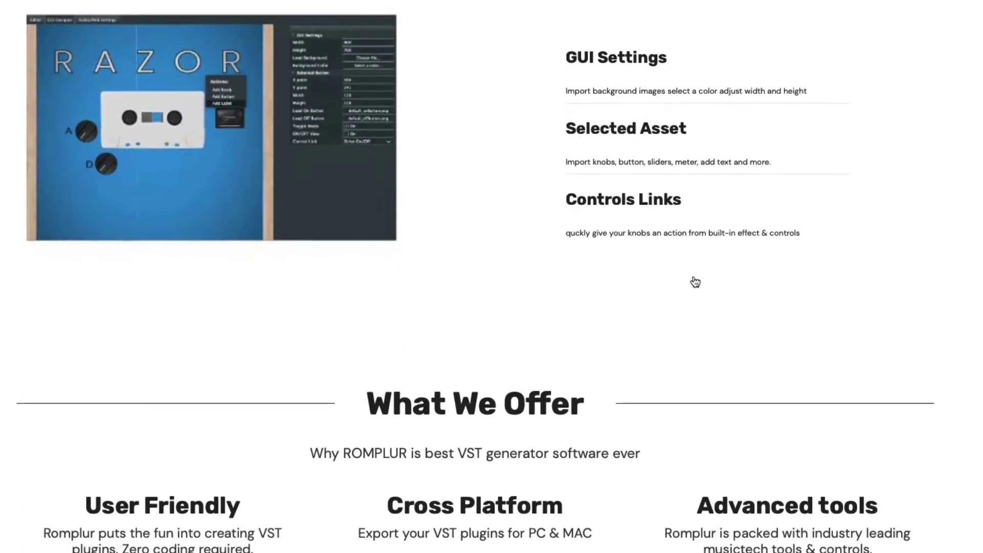
scroll(695, 282, down, 15)
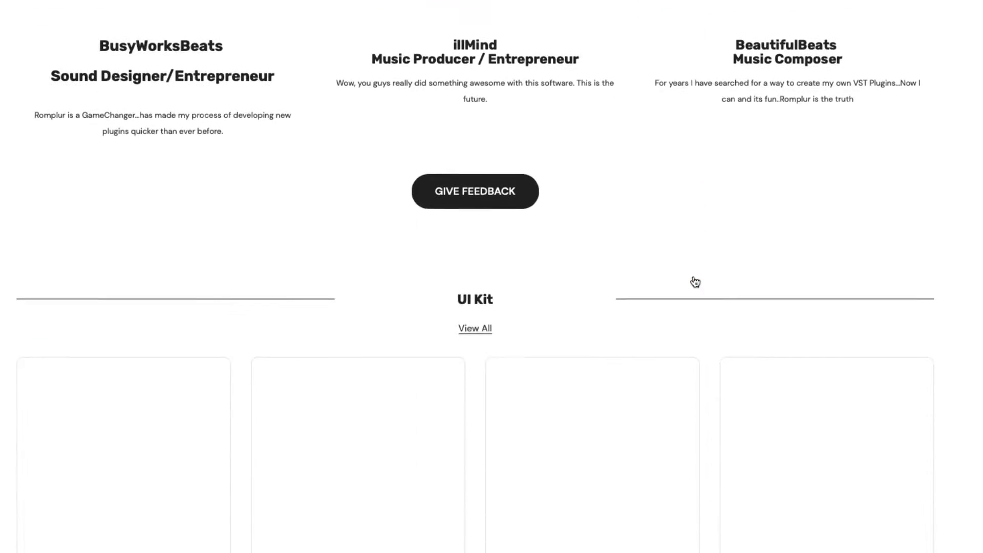
scroll(696, 282, down, 5)
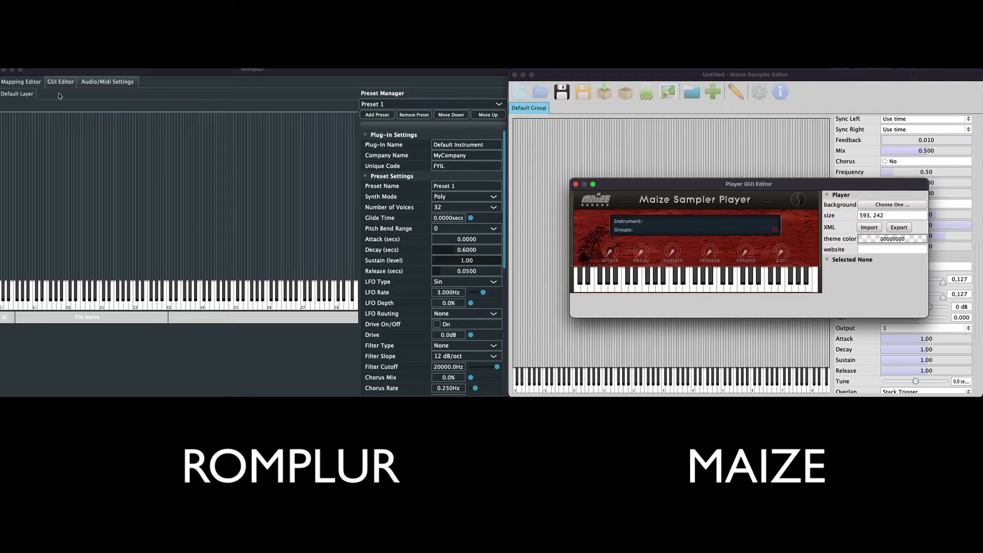
Step: Look over the Mapping Editor settings, then return to the GUI Editor's Chorus, Phaser and Delay layout
click(57, 83)
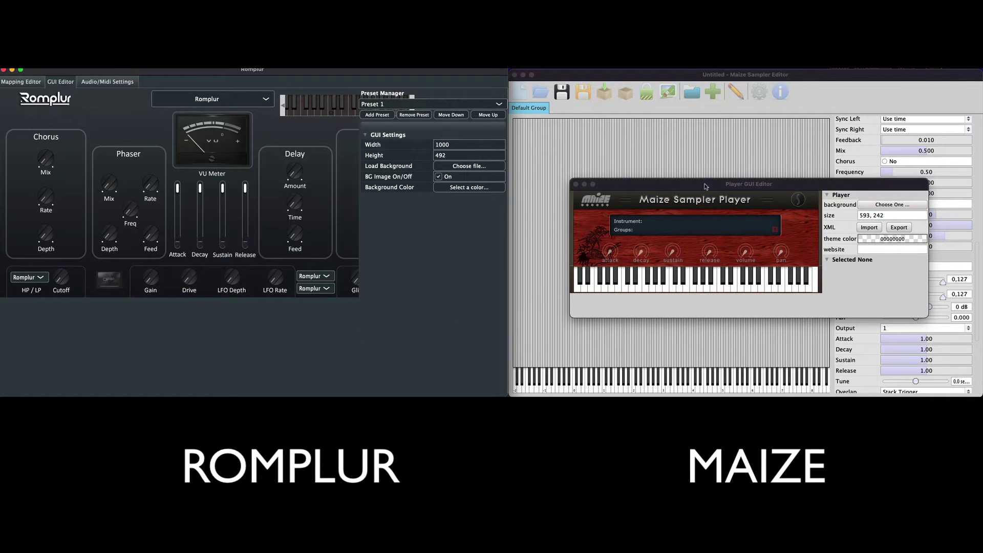
click(21, 82)
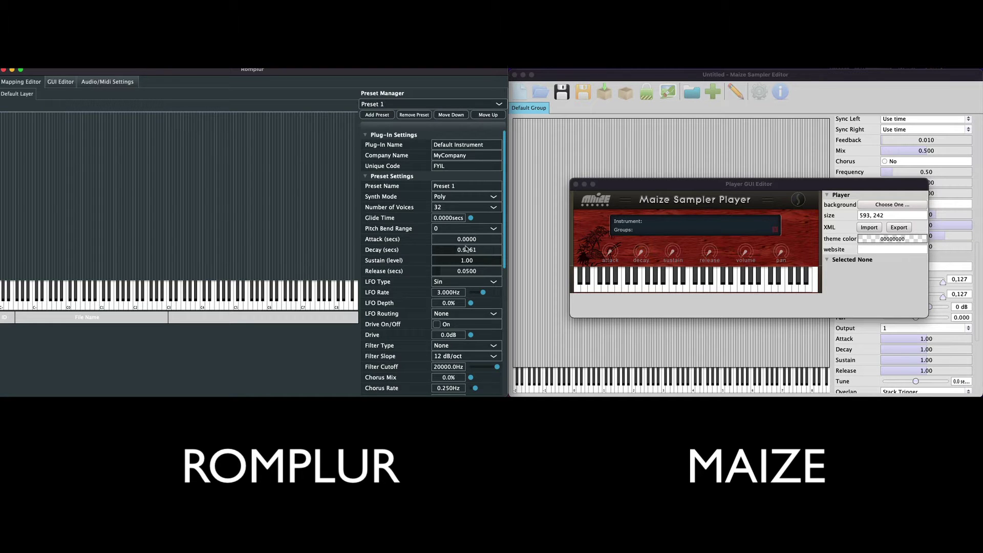
scroll(466, 248, down, 5)
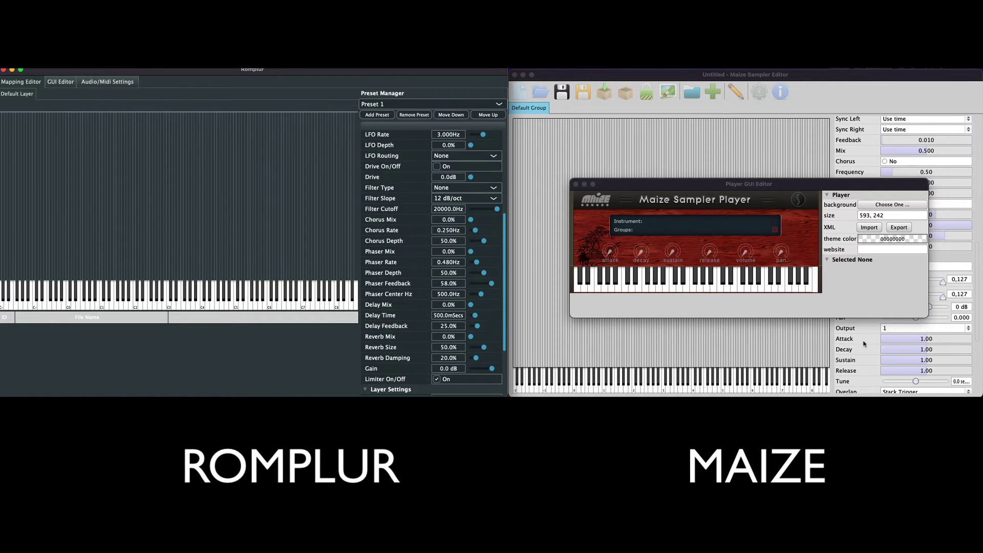
scroll(864, 343, down, 5)
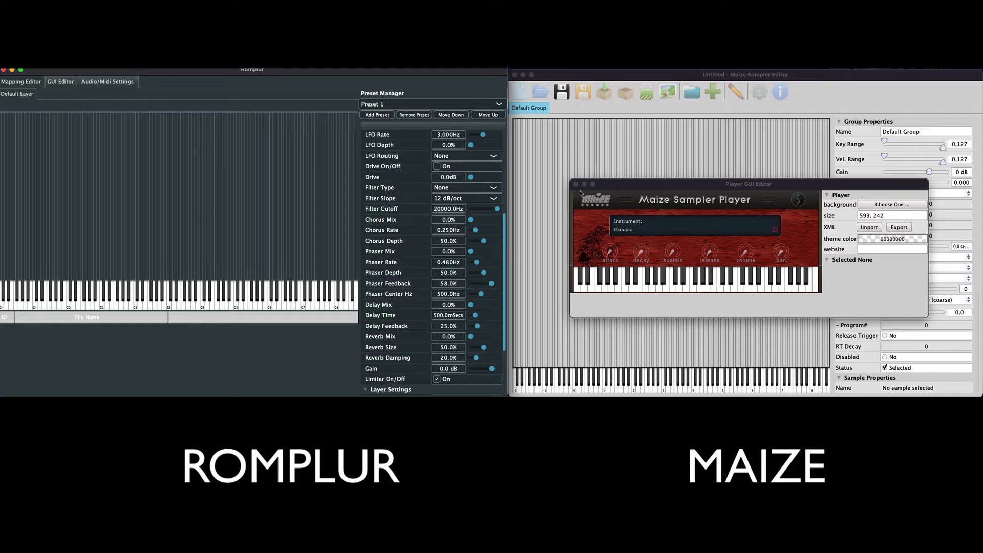
click(57, 82)
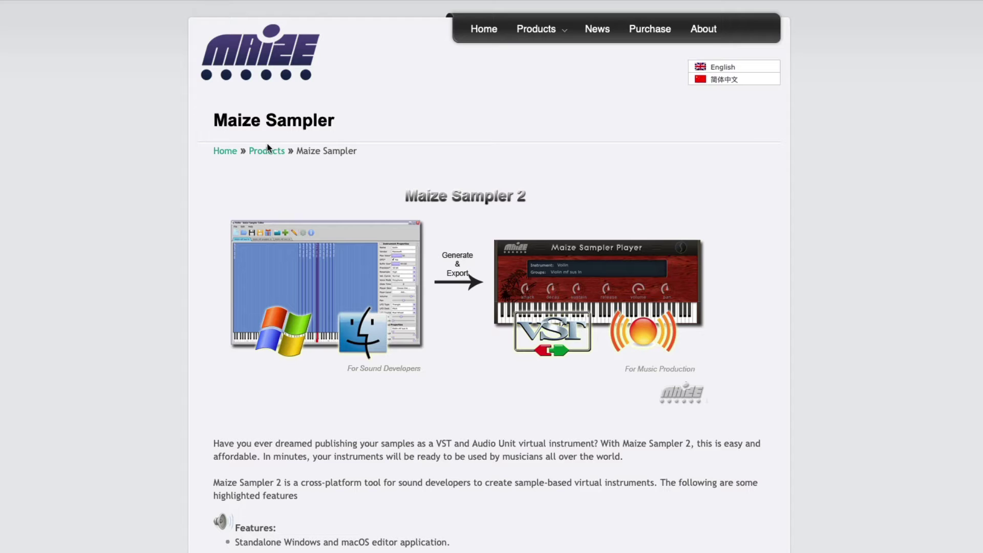
Step: Scroll through the Maize Sampler product page
scroll(267, 145, down, 2)
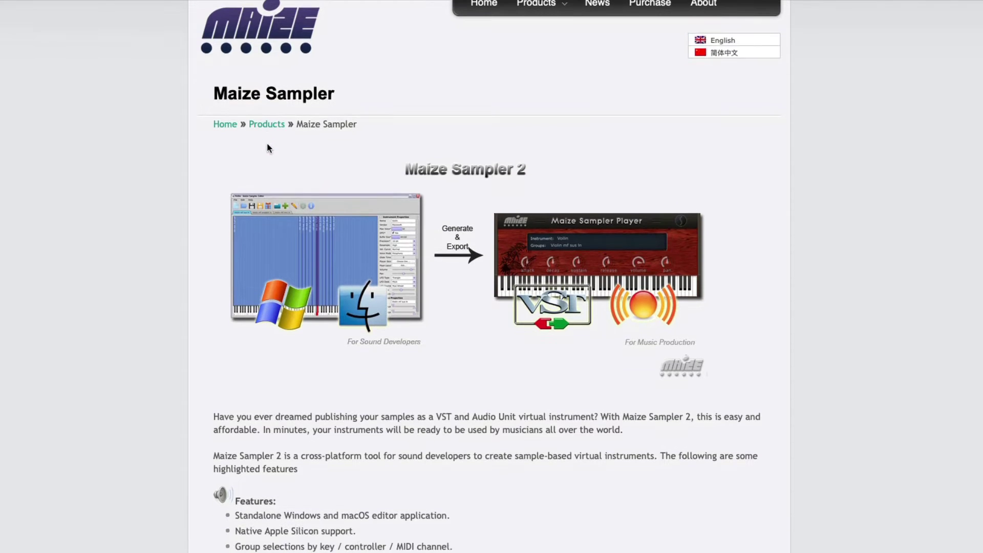
scroll(267, 147, down, 8)
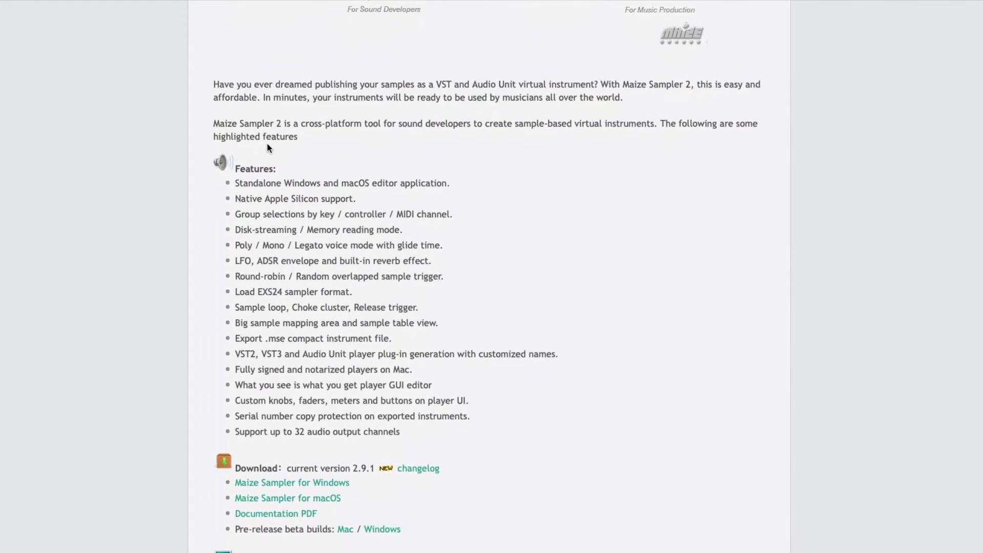
scroll(267, 147, down, 5)
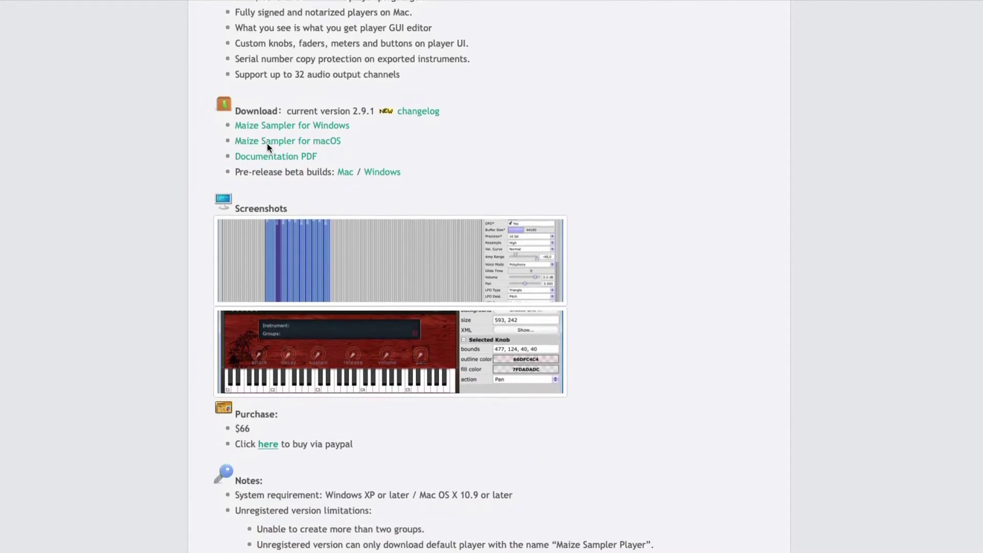
scroll(266, 147, up, 8)
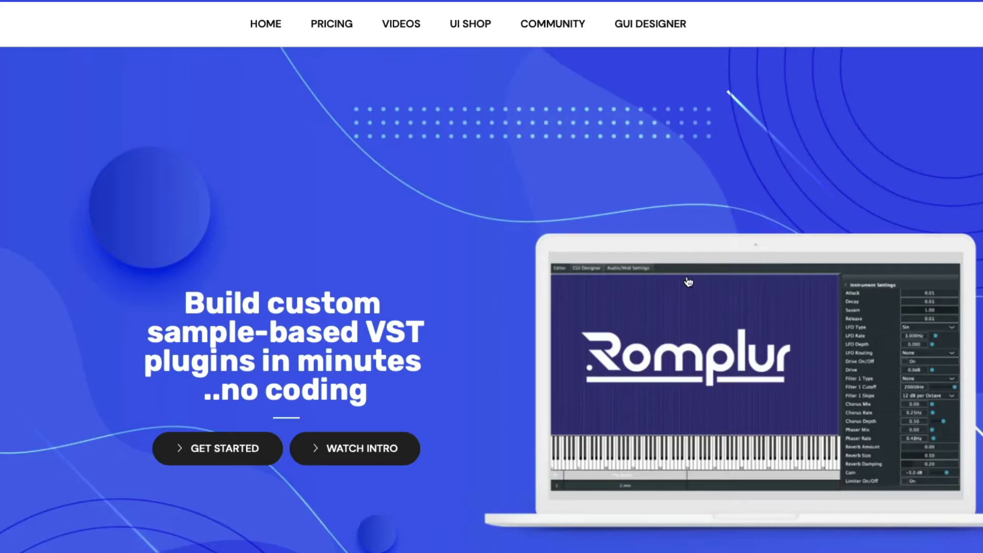
Step: Scroll the Romplur homepage to the testimonials, then bring back the GUI Editor layout
scroll(688, 282, down, 5)
scroll(688, 282, down, 20)
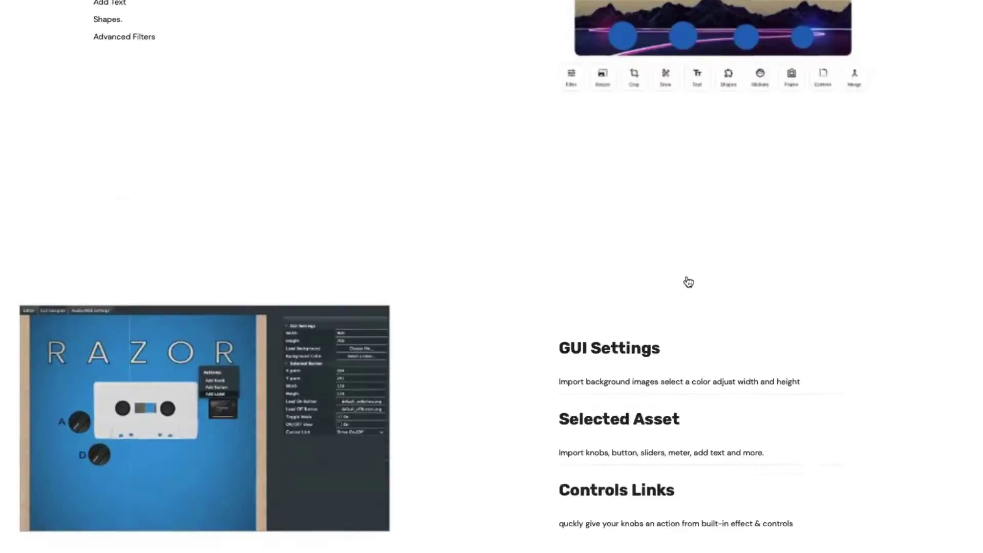
scroll(688, 282, down, 20)
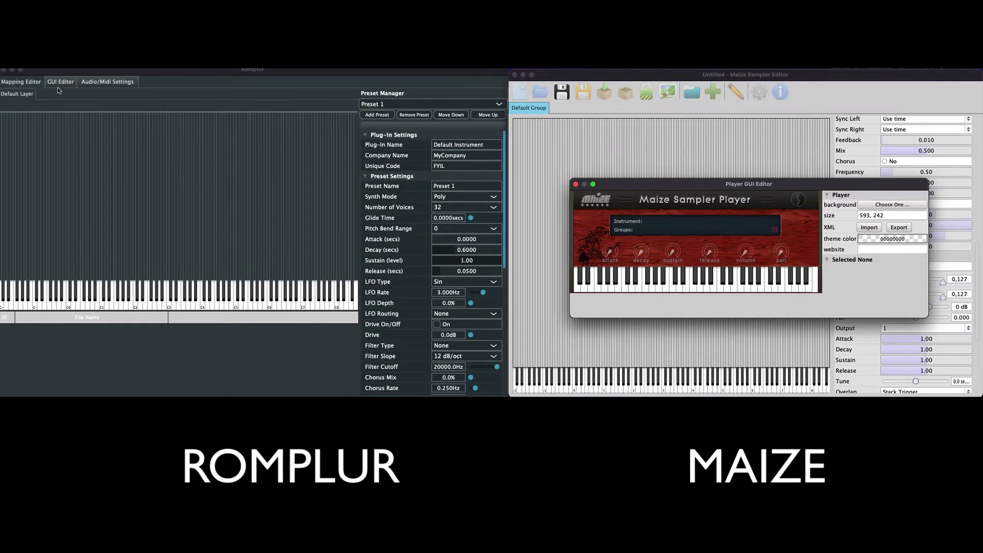
click(59, 83)
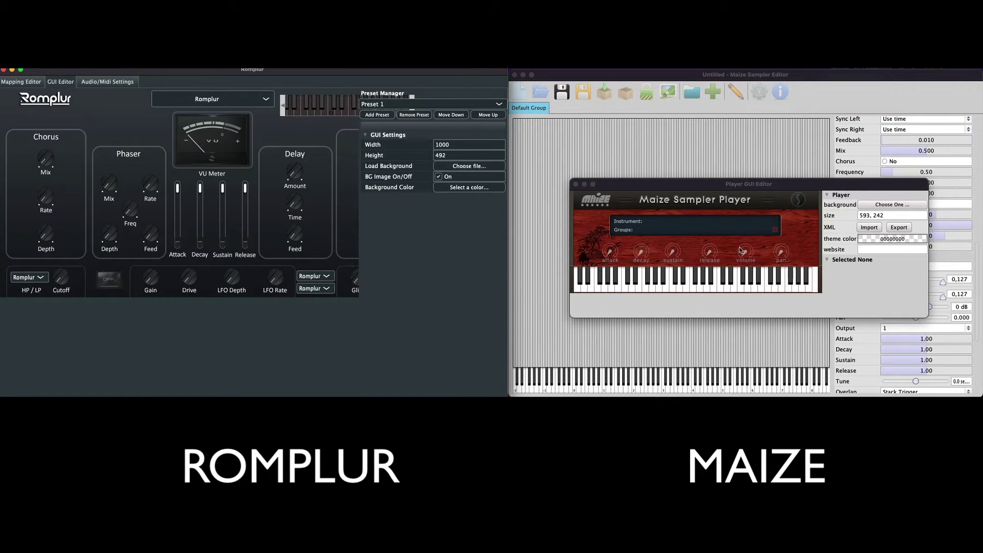
Step: Raise the preset's Decay to 1.6265 seconds, then return to the GUI Editor
click(19, 83)
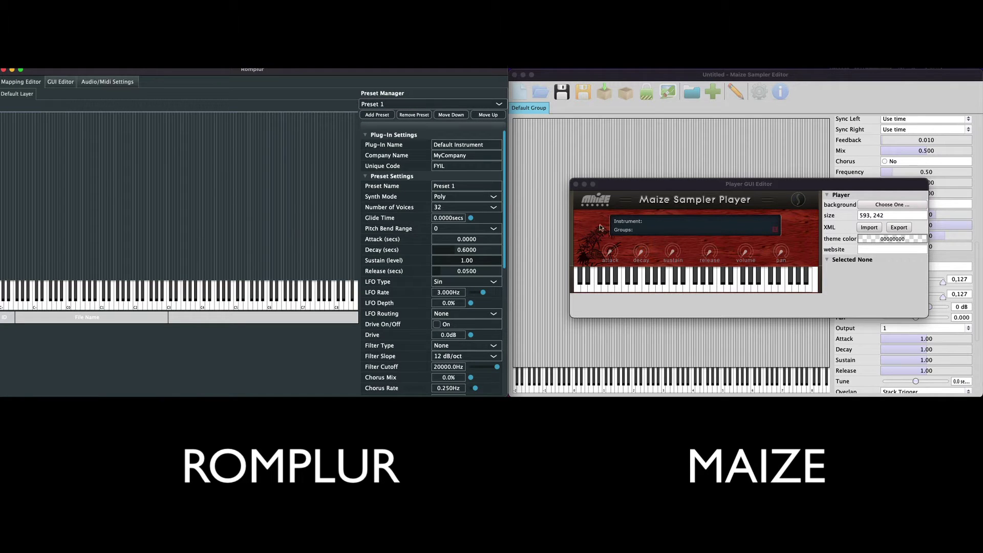
drag(466, 250, 440, 251)
scroll(426, 257, down, 5)
scroll(864, 344, down, 4)
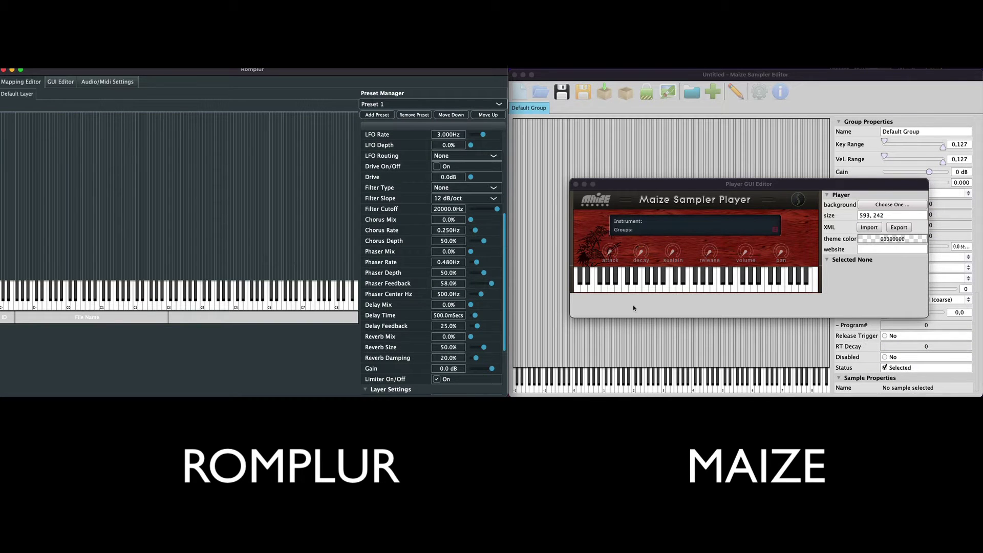
click(56, 82)
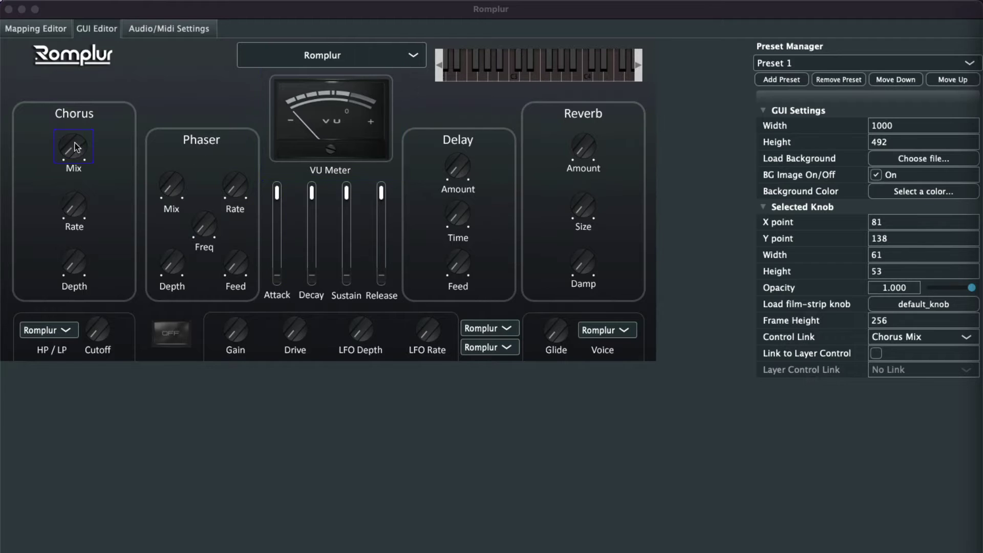
click(90, 165)
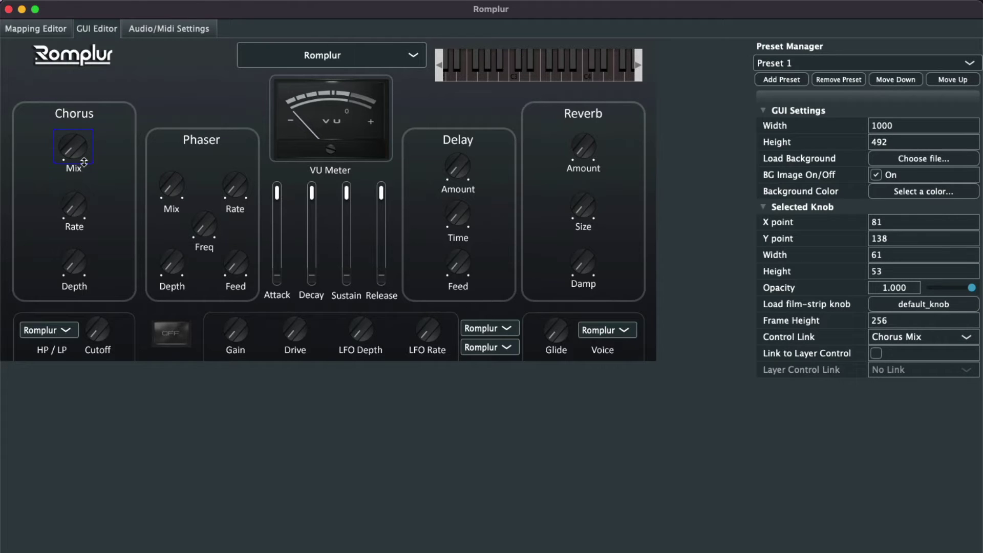
mouse_move(86, 161)
mouse_down()
mouse_move(216, 269)
mouse_move(113, 194)
mouse_move(91, 163)
mouse_up()
click(347, 141)
mouse_move(397, 177)
mouse_down()
mouse_move(523, 300)
mouse_move(388, 195)
mouse_move(383, 175)
mouse_move(402, 160)
mouse_move(425, 171)
mouse_move(424, 180)
mouse_move(394, 177)
mouse_up()
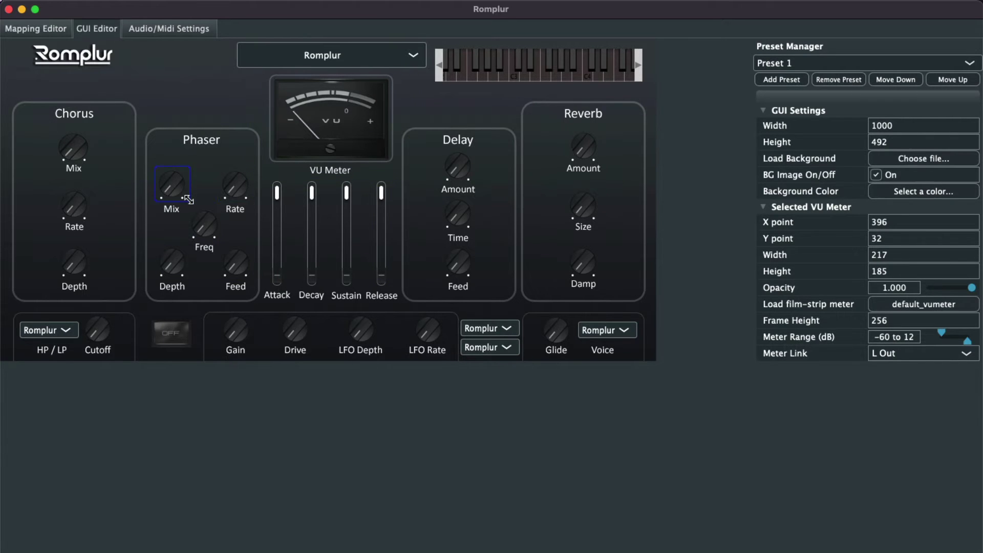
mouse_move(187, 199)
mouse_down()
mouse_move(226, 236)
mouse_move(187, 199)
mouse_up()
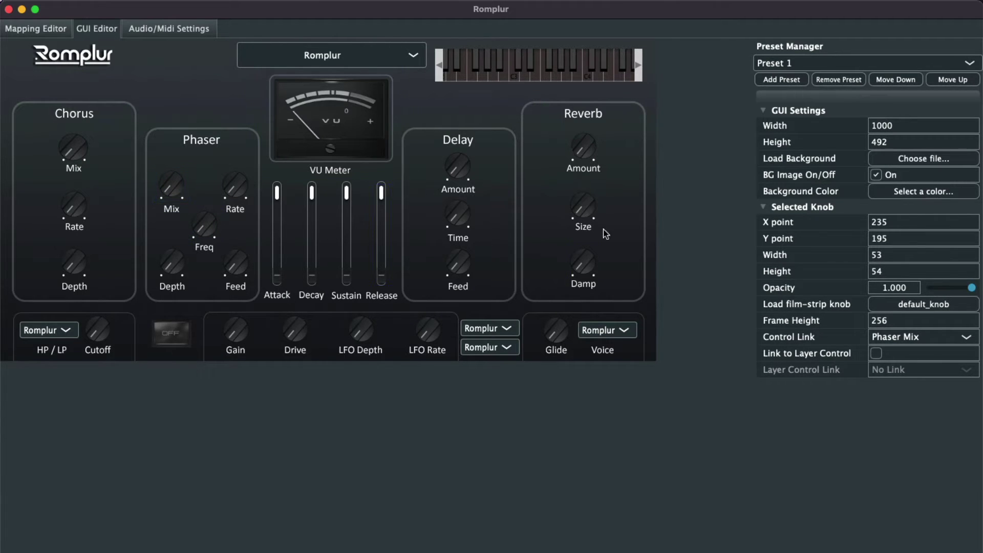
click(472, 186)
mouse_move(471, 186)
mouse_down()
mouse_move(499, 201)
mouse_move(472, 183)
mouse_up()
click(179, 200)
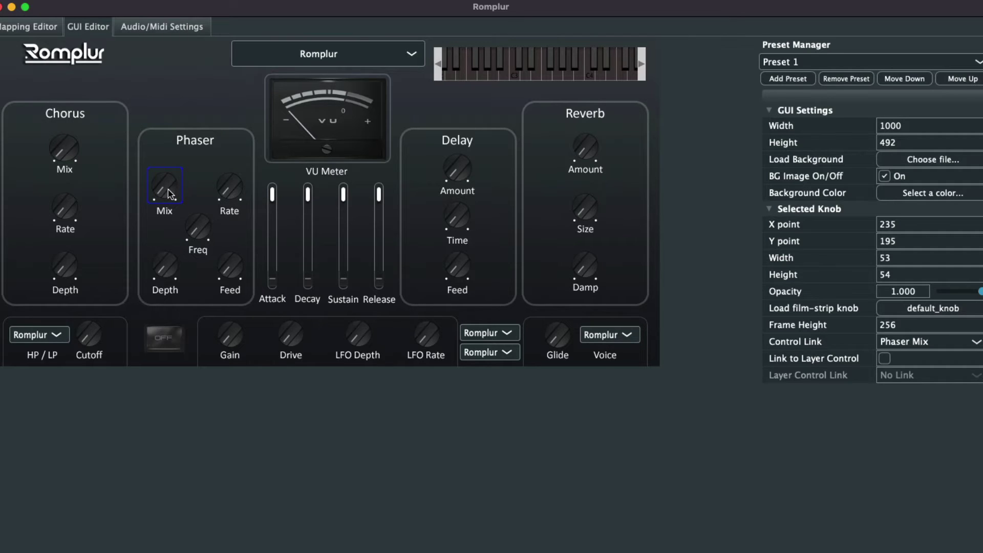
Step: Move the knob above the Phaser panel and remove the extra VU meter
drag(168, 190, 174, 82)
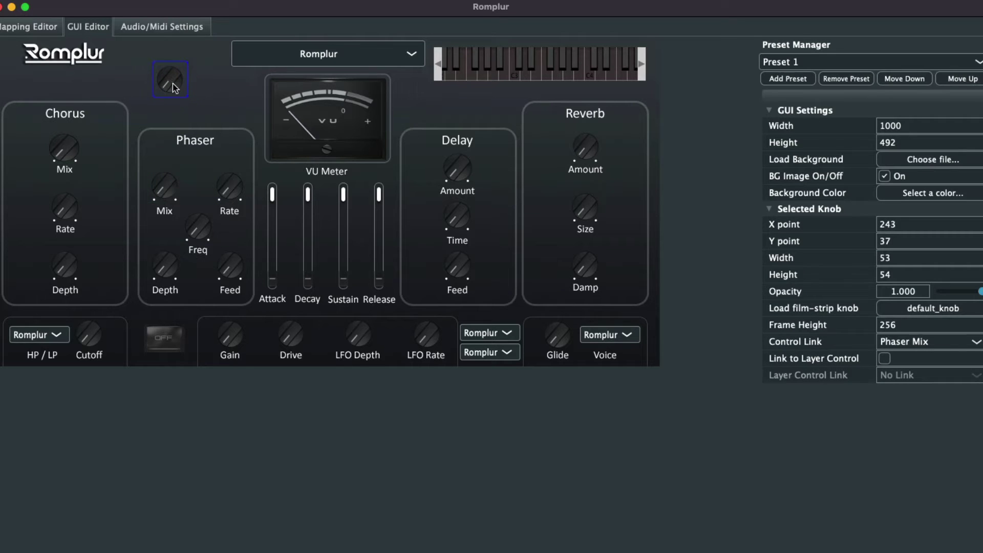
click(330, 102)
drag(331, 102, 507, 123)
right_click(507, 123)
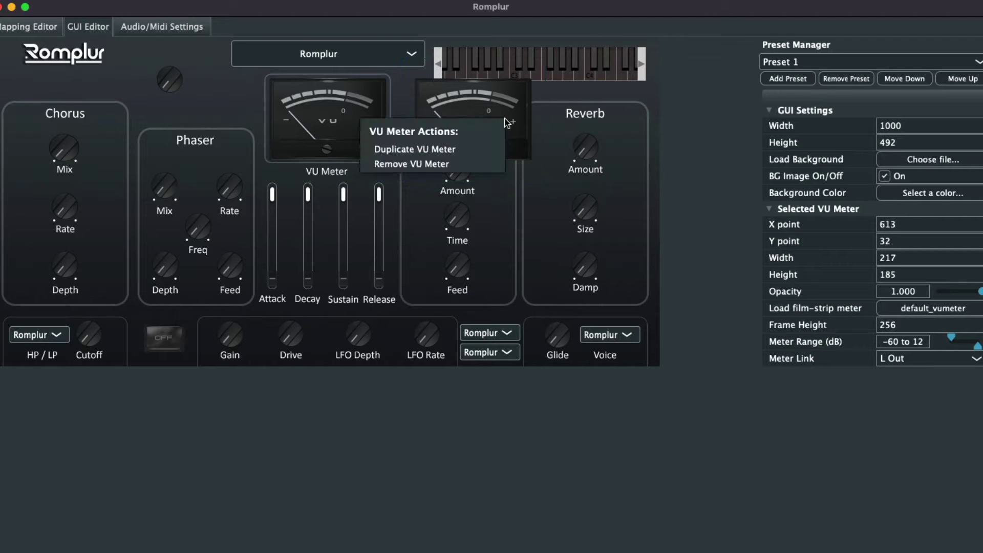
click(438, 164)
Step: Duplicate the knob above the Phaser panel so two knobs sit side by side
click(169, 81)
right_click(166, 81)
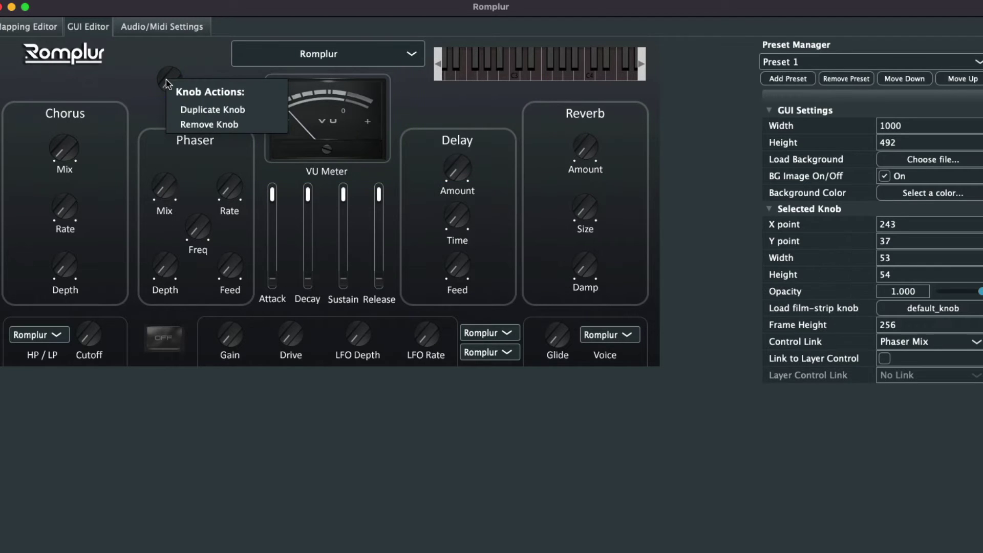
click(204, 112)
click(205, 80)
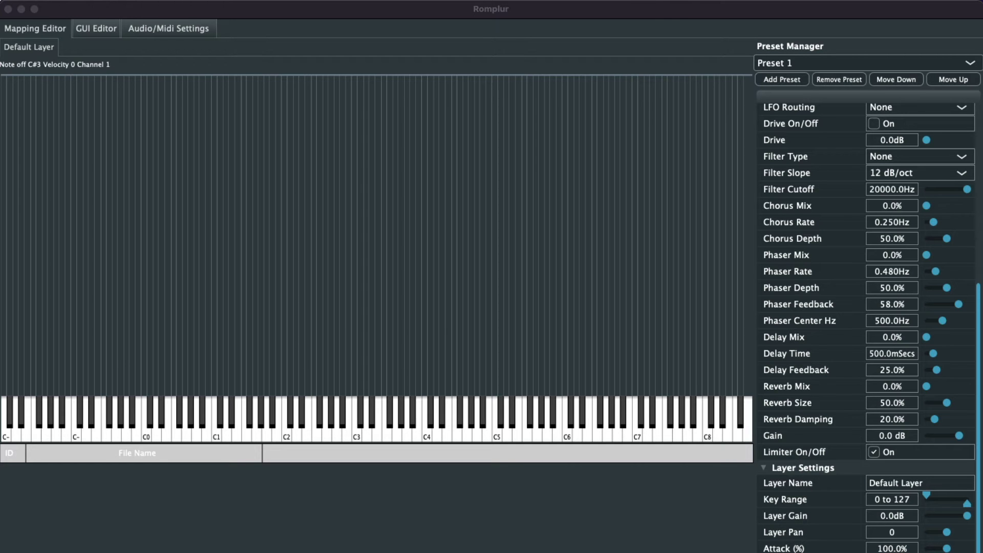
Step: Import Lead 07 - Key C.wav and stretch its zone from key 30 to key 124
drag(128, 280, 323, 231)
click(512, 382)
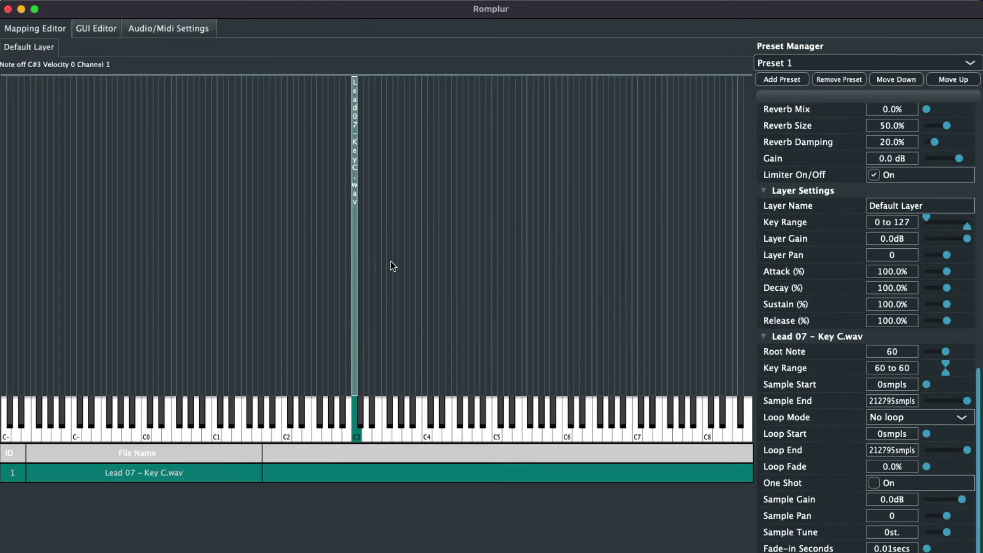
drag(356, 263, 751, 300)
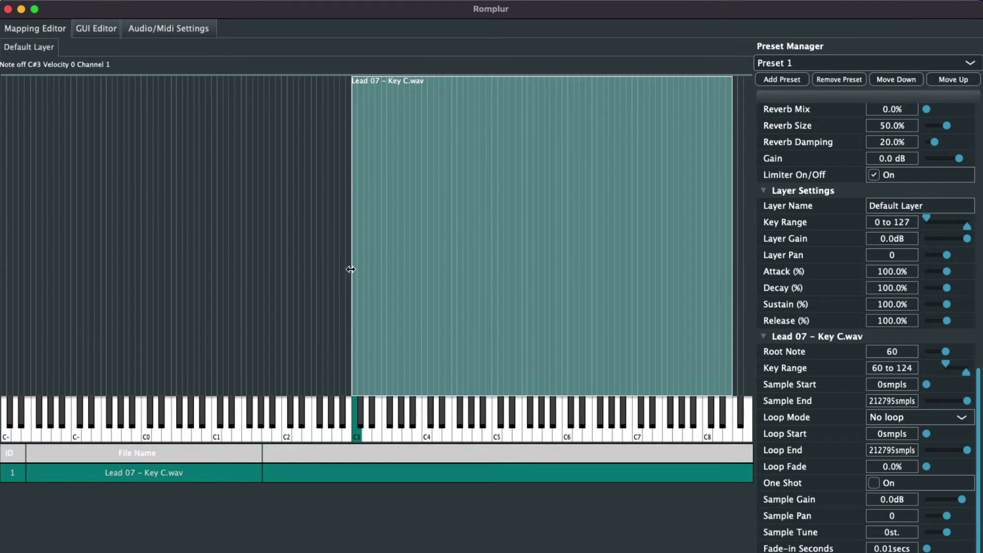
drag(350, 269, 179, 238)
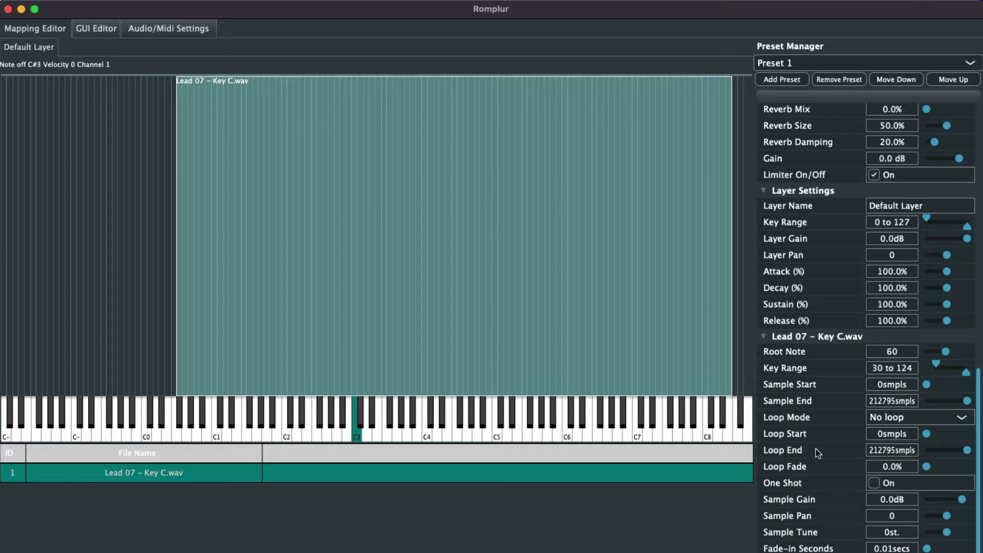
Step: Set the zone to loop Forward, with Loop Start about 109052 and Loop Fade 100%
click(901, 418)
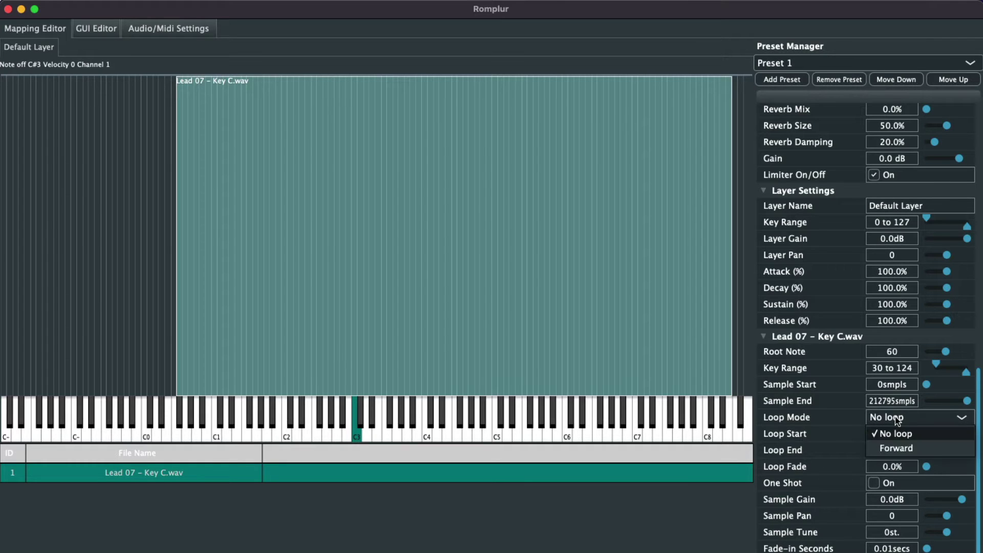
click(891, 448)
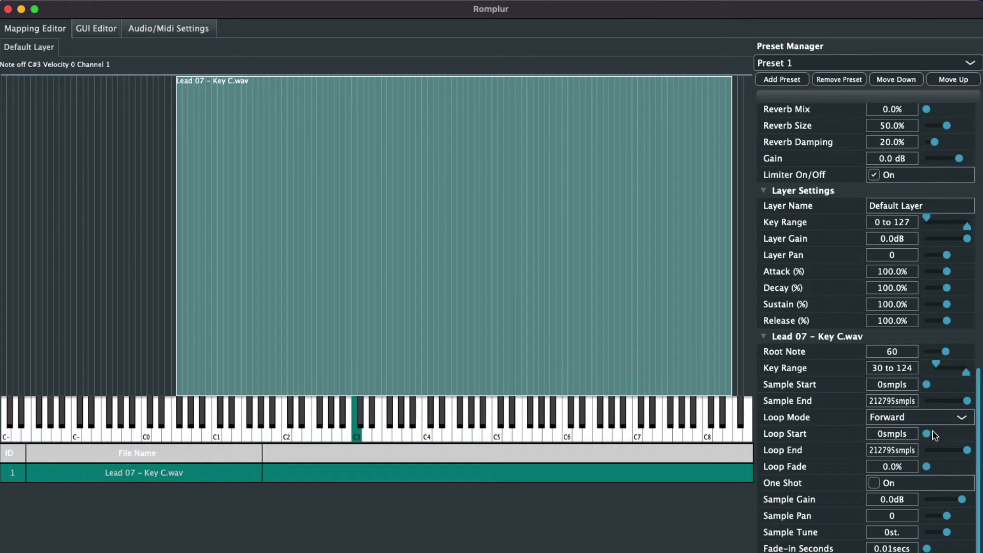
drag(926, 434, 947, 435)
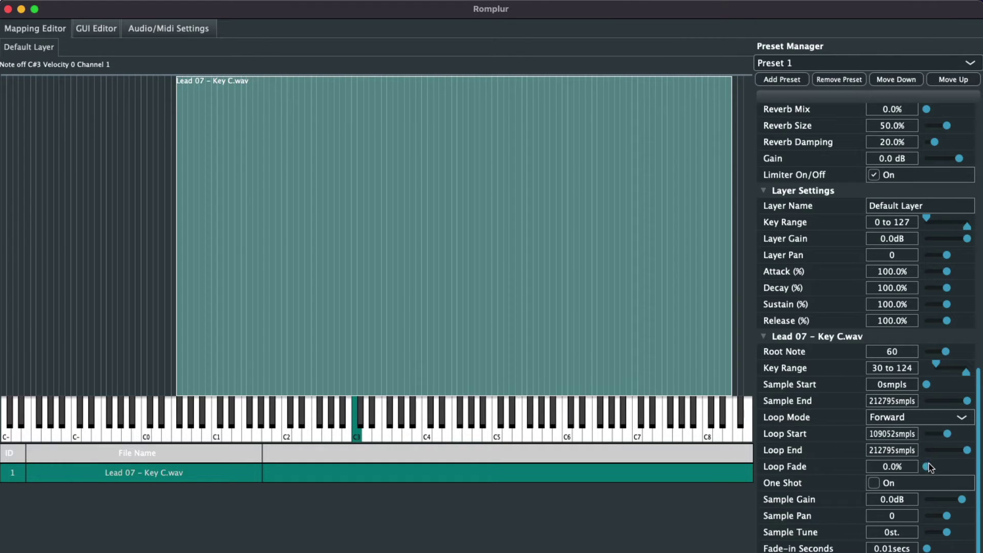
drag(926, 466, 975, 471)
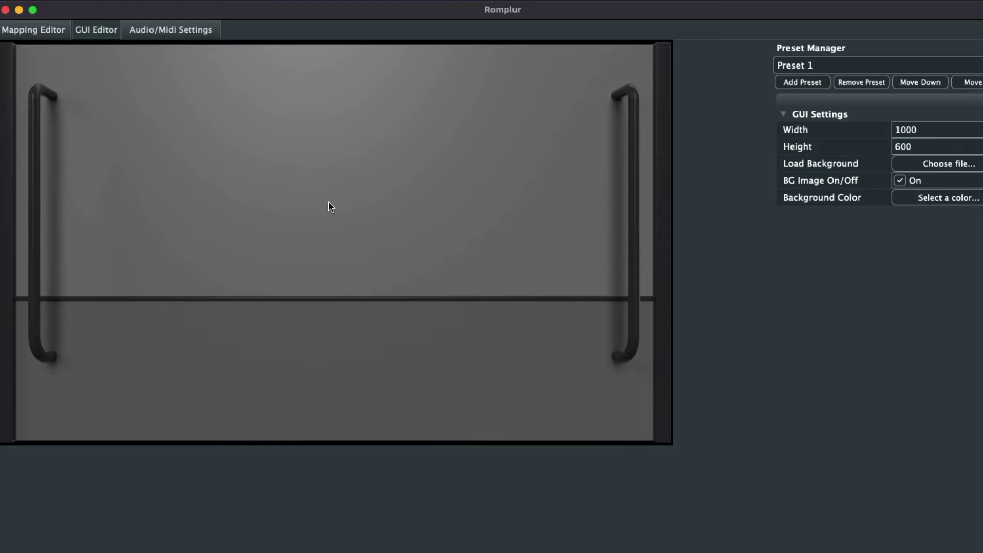
Step: Add a spectrum analyzer to the GUI and move it to the upper middle
right_click(331, 182)
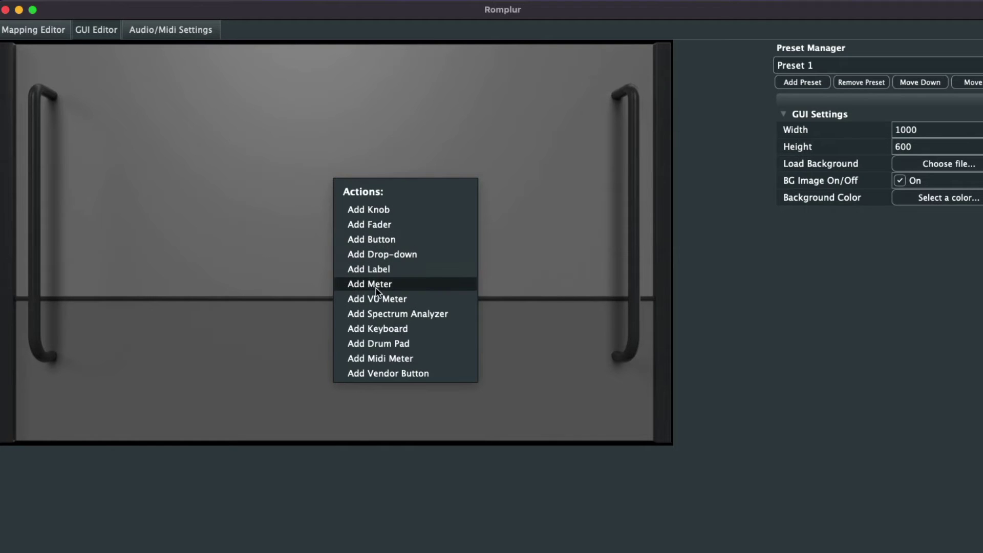
click(379, 314)
drag(453, 403, 334, 200)
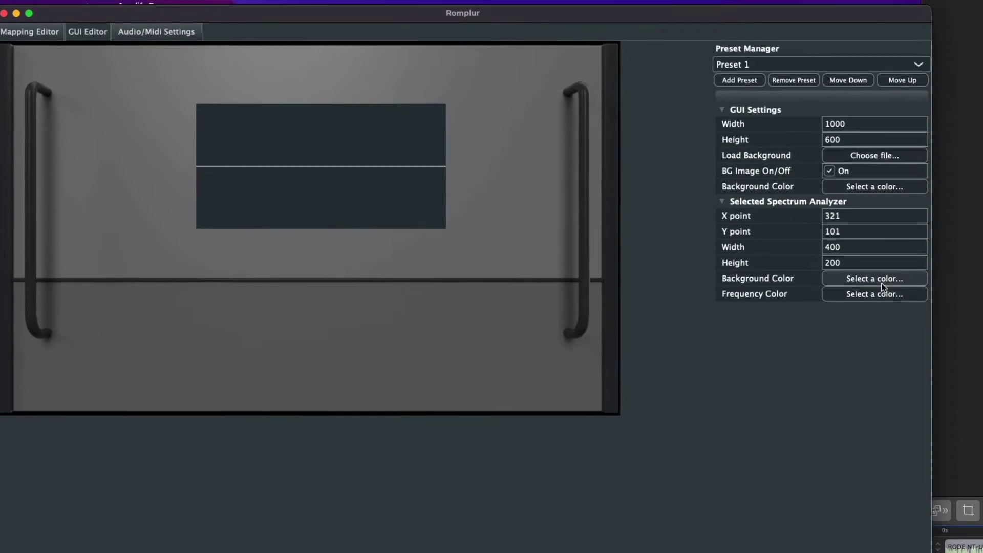
Step: Make the analyzer's background fully transparent by setting its alpha to 0
click(953, 302)
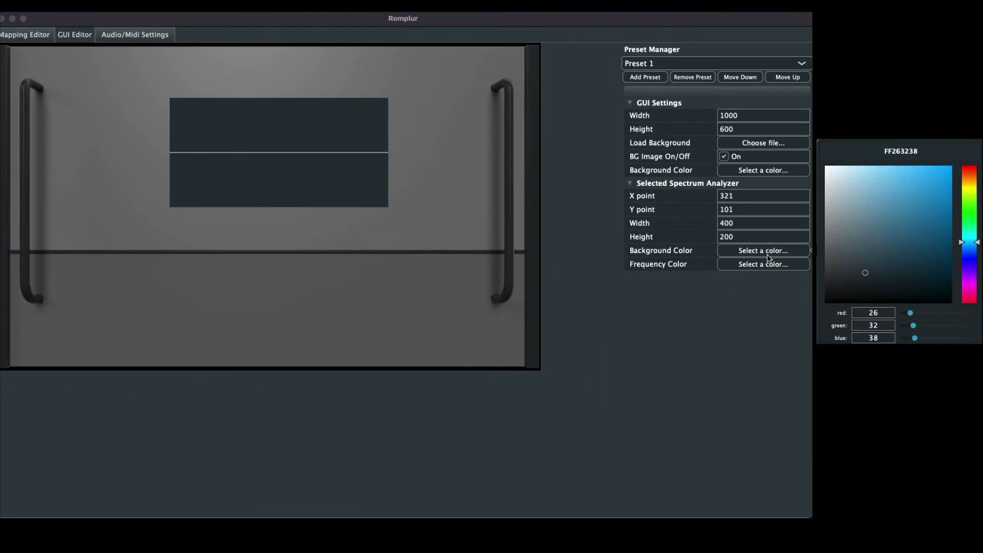
click(929, 353)
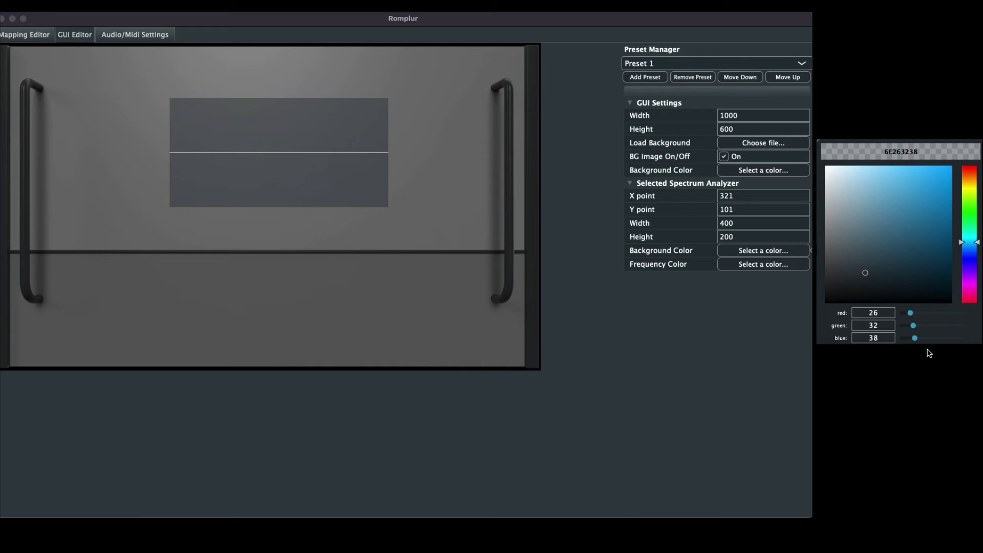
drag(929, 353, 894, 351)
click(247, 157)
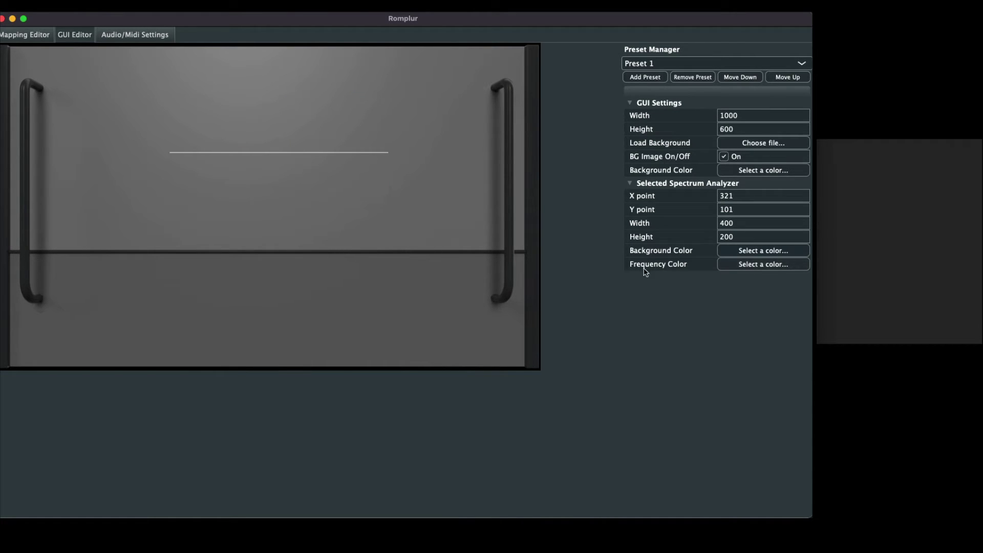
Step: Set the analyzer's Frequency Color to bright cyan
click(742, 267)
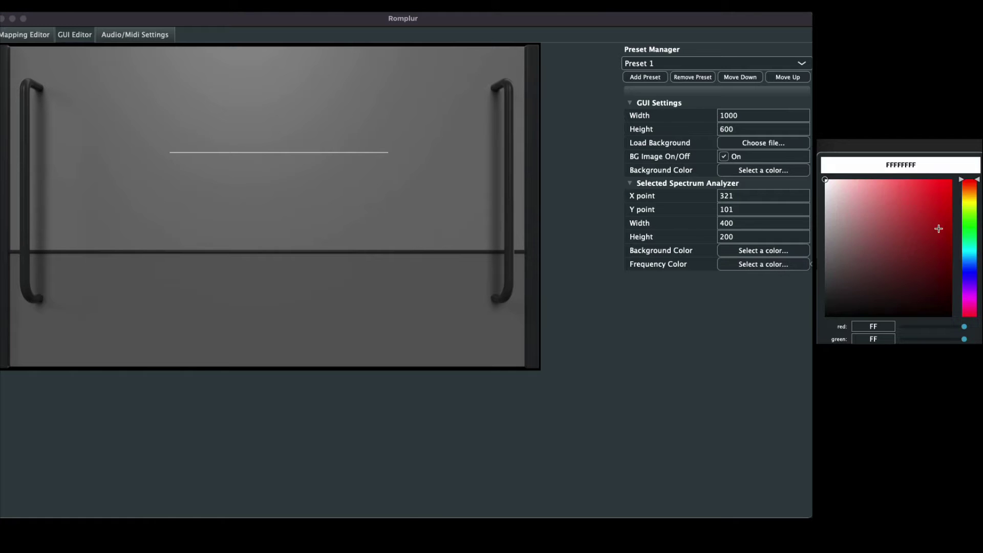
mouse_move(969, 205)
mouse_down()
mouse_move(976, 262)
mouse_move(975, 249)
mouse_up()
drag(941, 206, 939, 165)
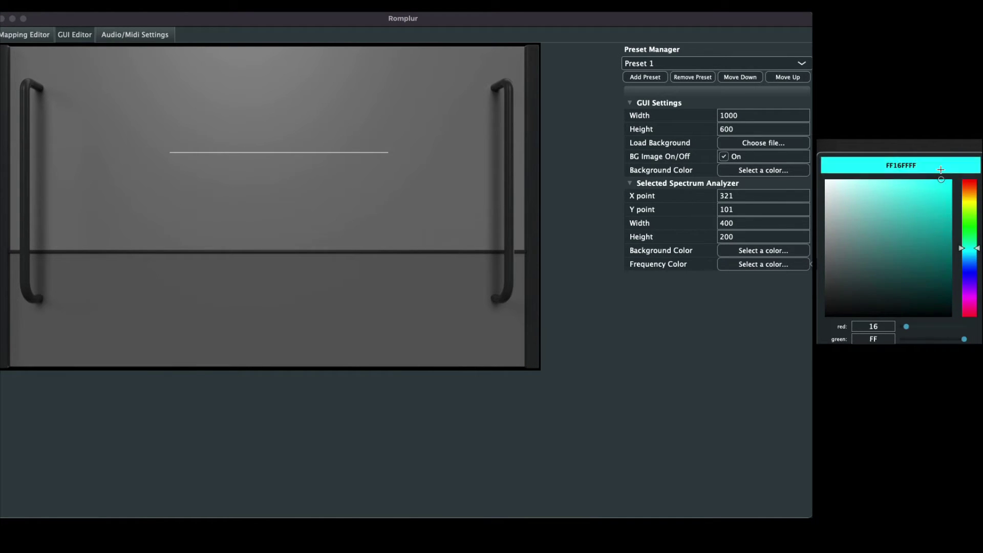
click(436, 195)
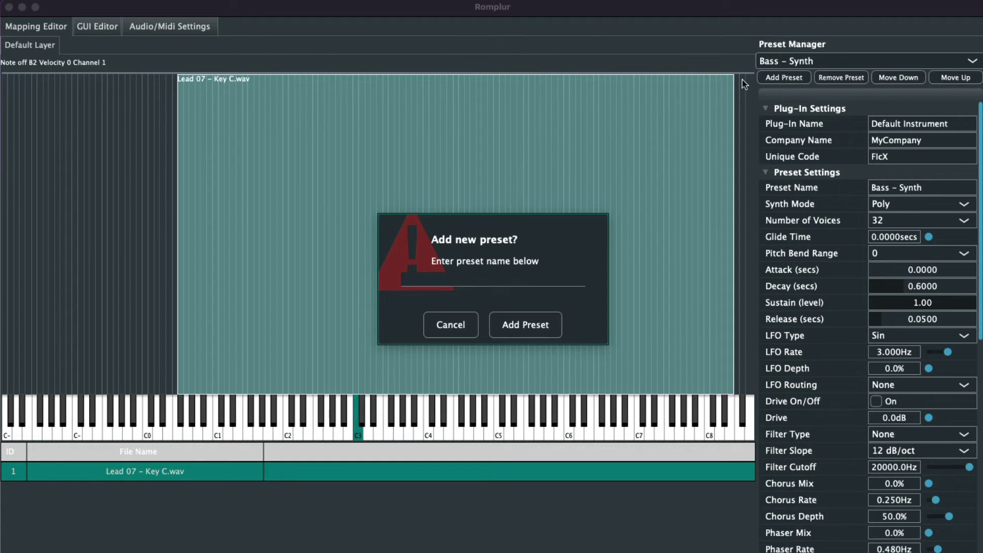
Step: Name the new preset Lead - Bad and add it
click(464, 281)
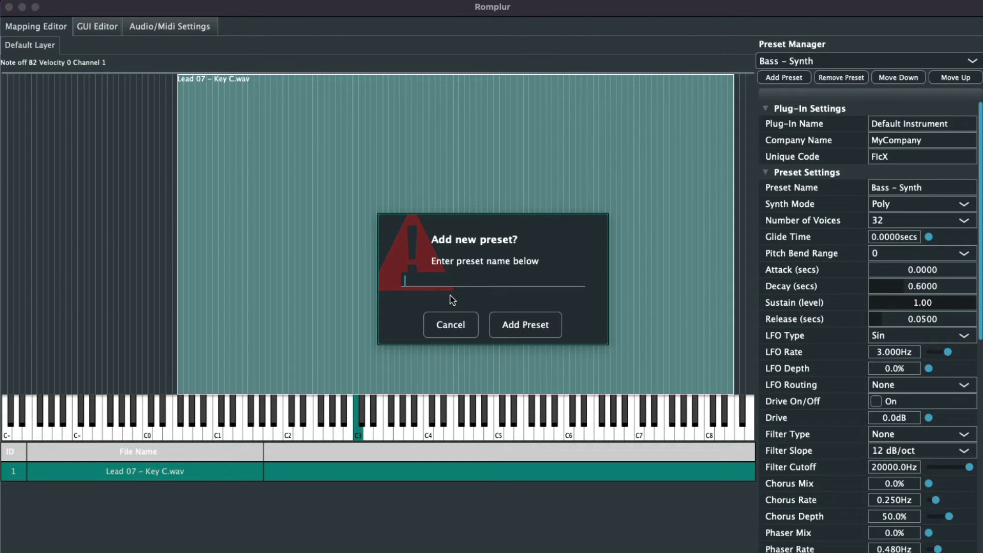
text(Lead - Bad)
click(512, 330)
Step: Add a second preset named Pad - Killa
click(796, 62)
click(671, 29)
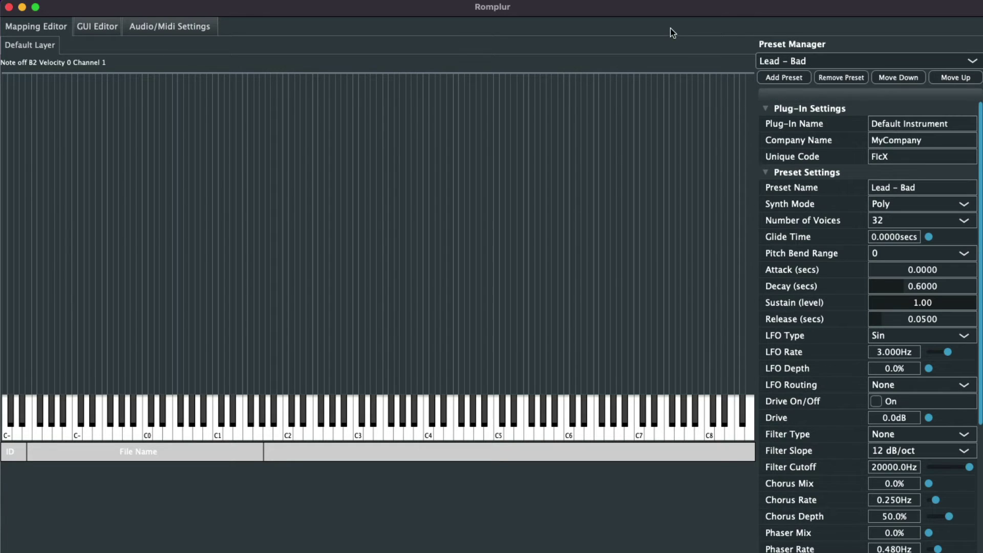
click(783, 78)
click(456, 283)
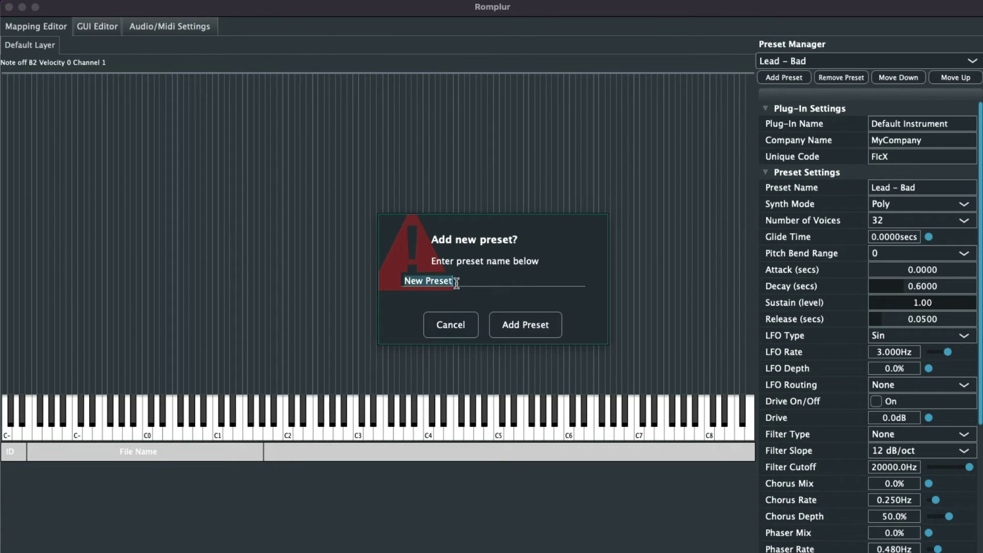
key(BackSpace)
click(554, 326)
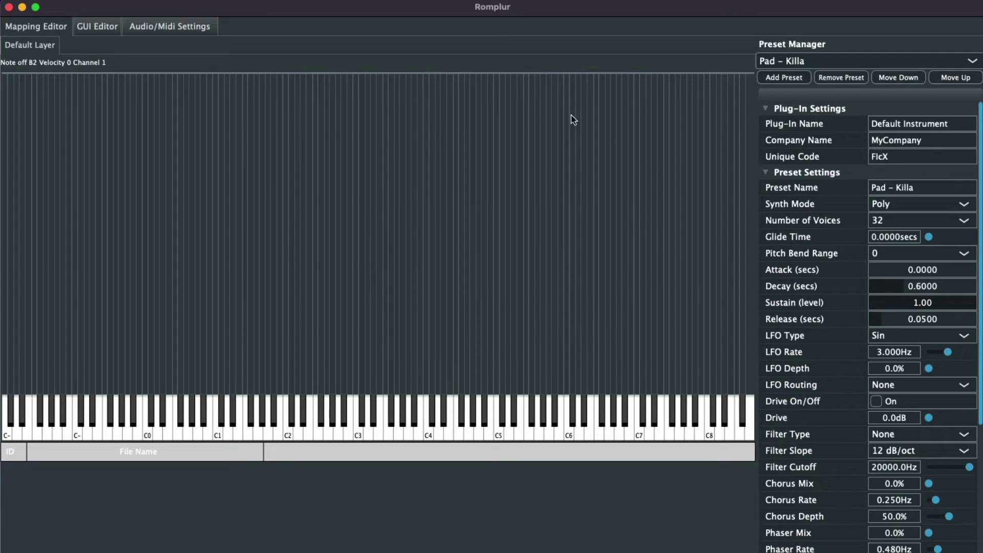
Step: Switch from Lead - Bad back to the Bass - Synth preset in the preset list
click(860, 60)
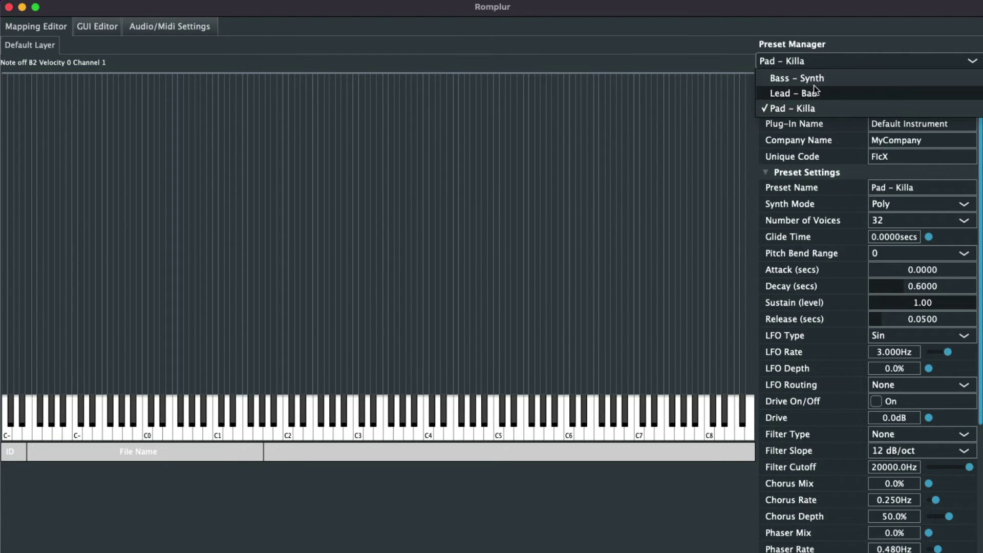
click(819, 92)
click(821, 63)
click(819, 77)
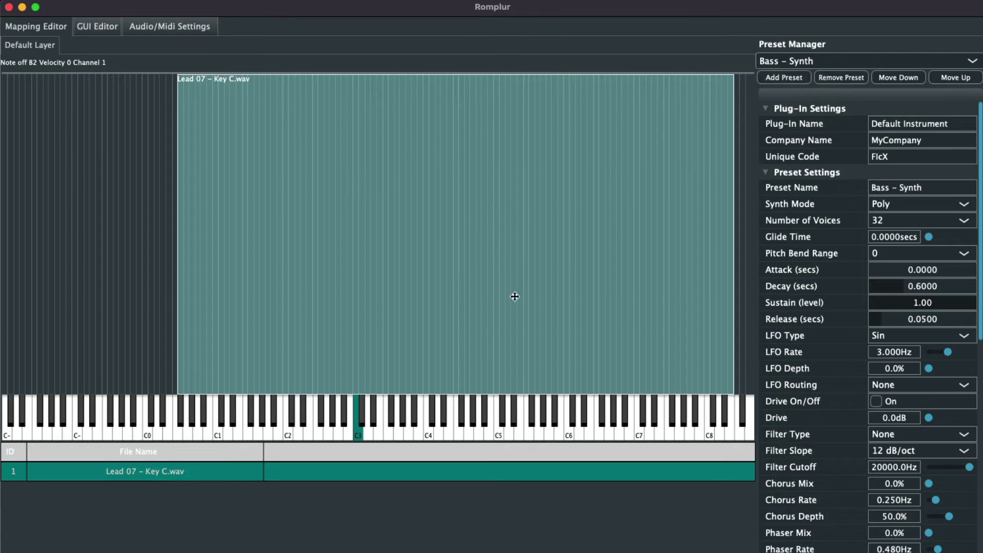
click(809, 61)
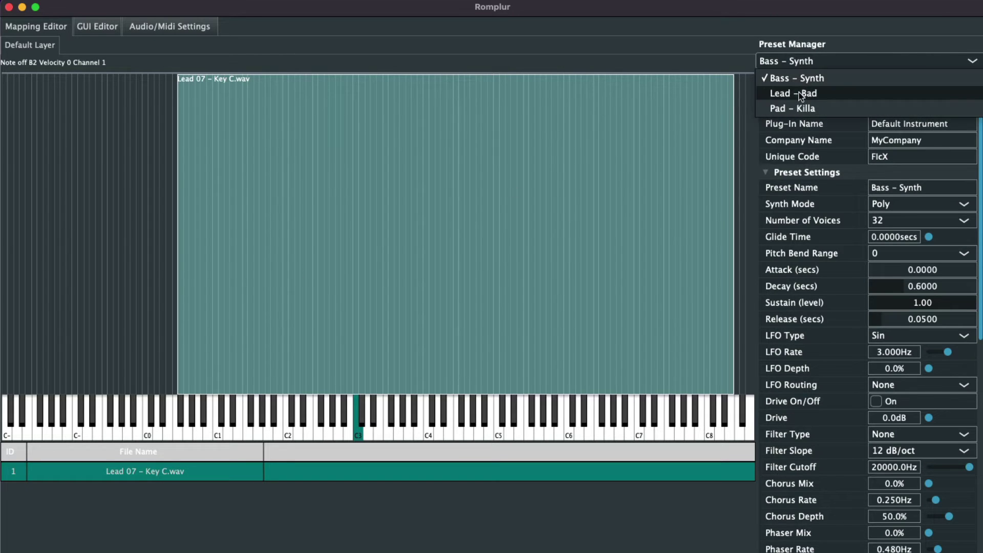
click(768, 80)
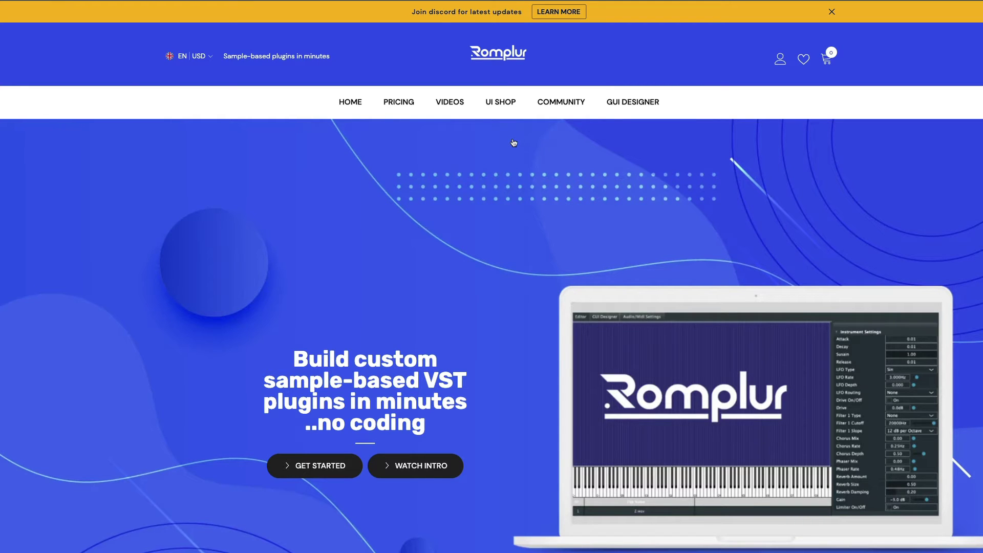
Step: Open the UI Shop, browse the product grid, and open the UTOPIA Template product page
click(500, 102)
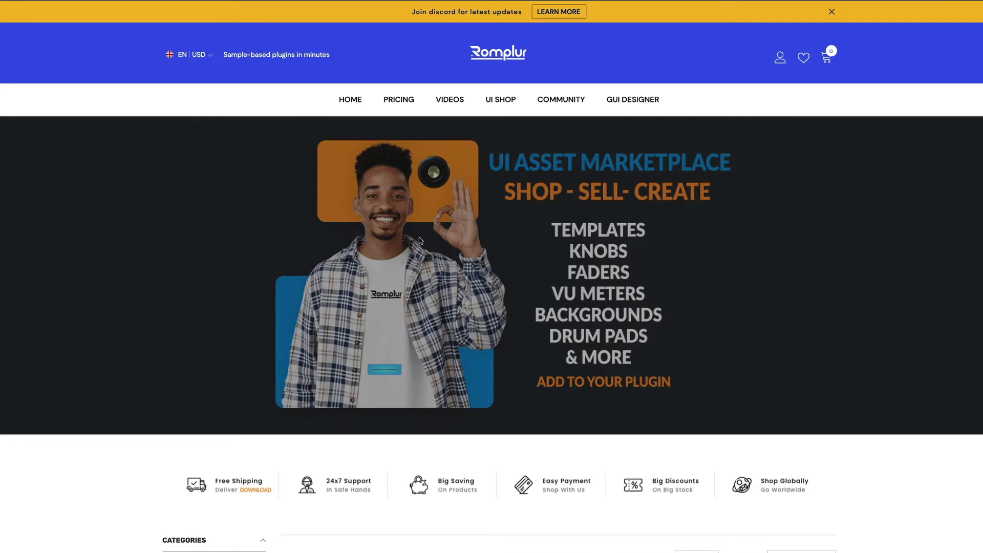
scroll(369, 292, down, 9)
scroll(371, 291, down, 2)
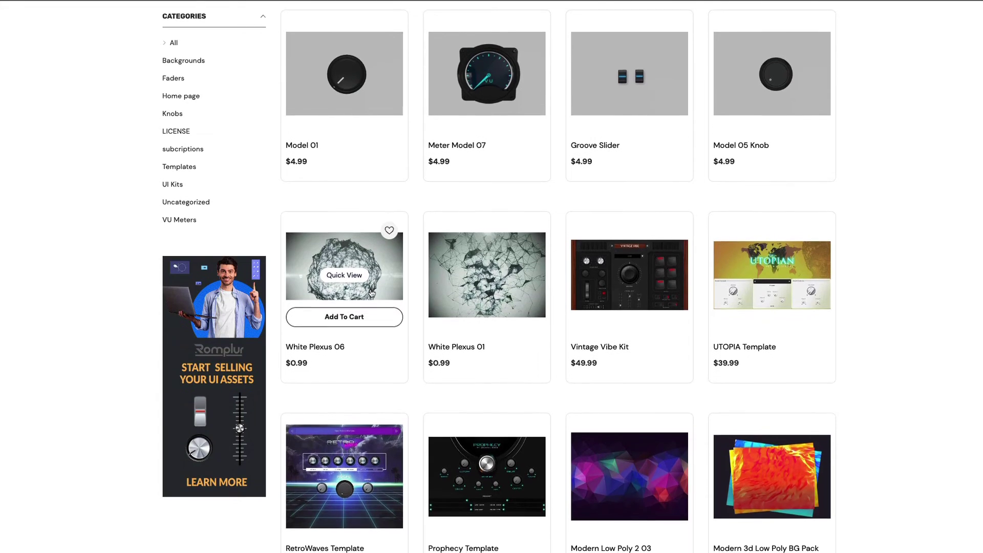
scroll(371, 292, up, 1)
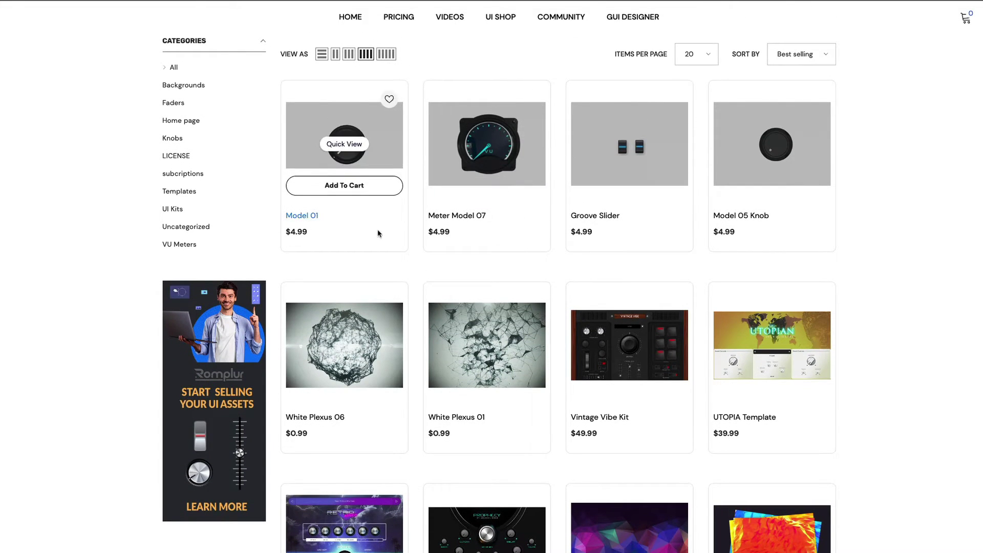
scroll(458, 239, down, 1)
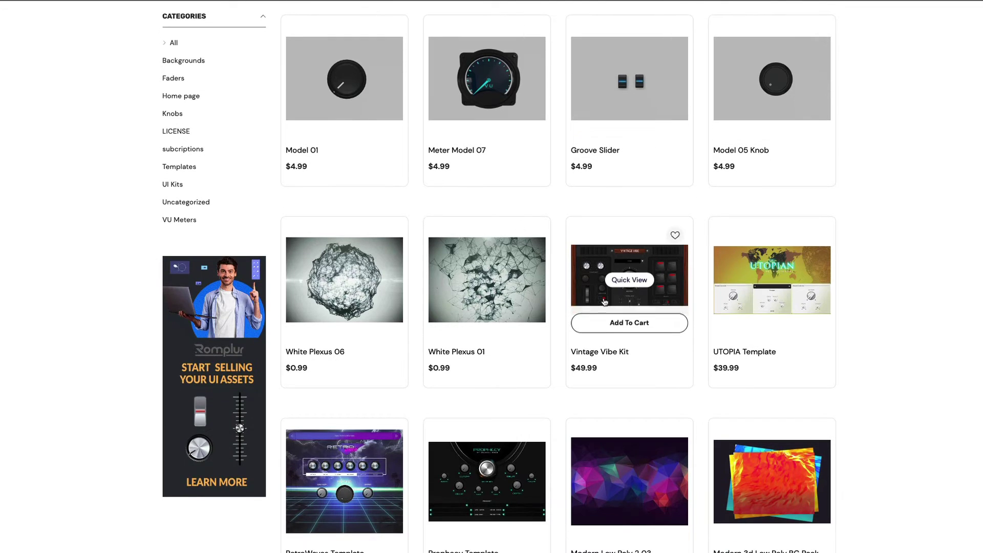
click(760, 262)
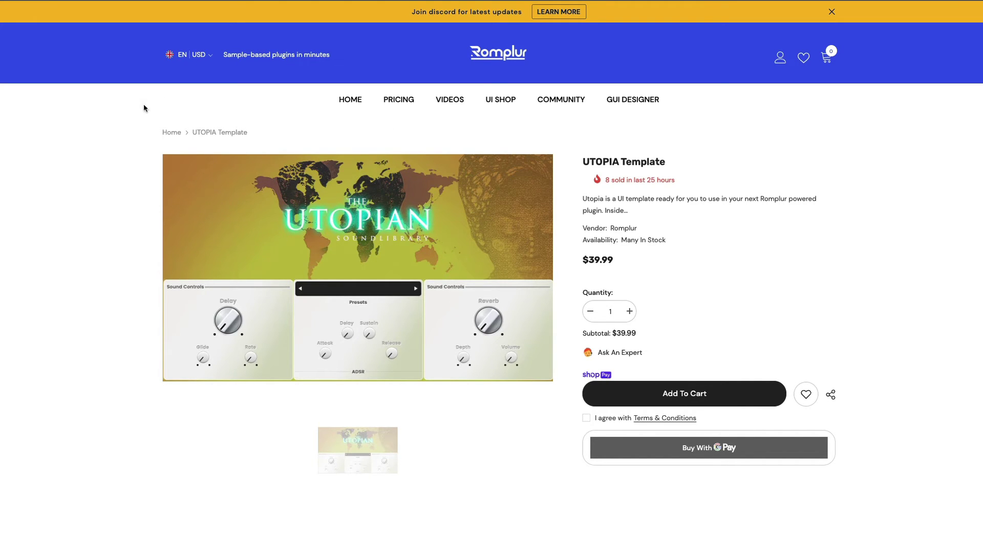
Step: Leave the UTOPIA Template page for the shop listing and scroll back up
key(alt+Left)
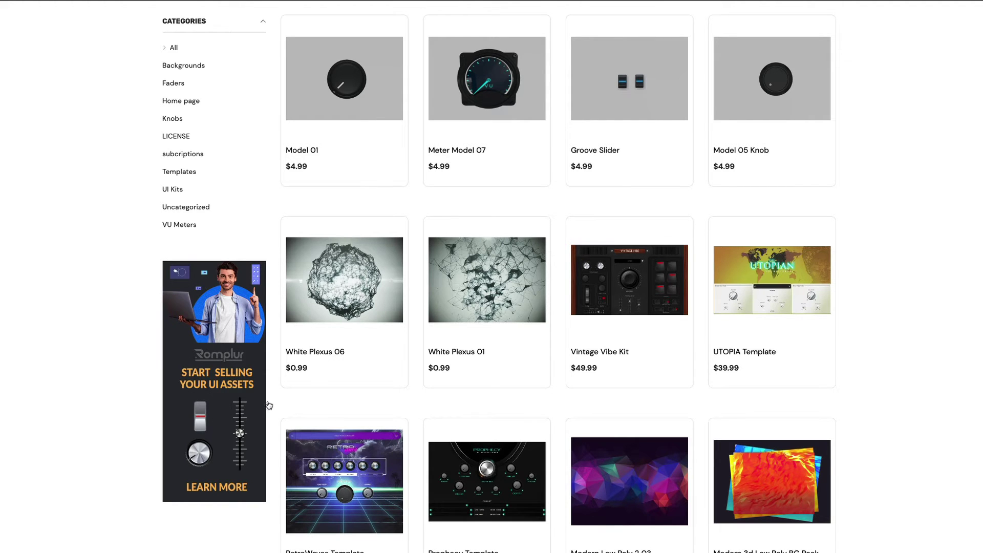
scroll(375, 364, up, 4)
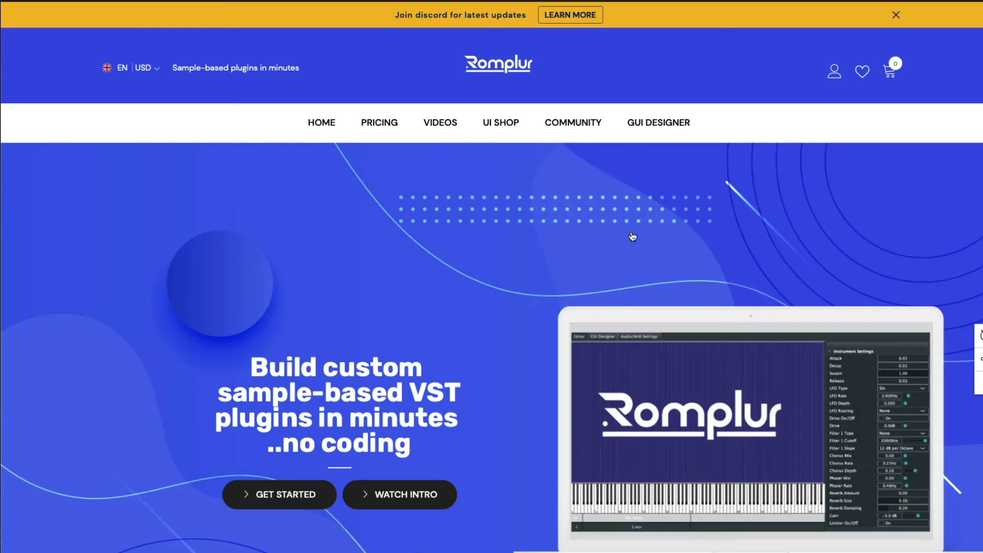
Step: Start a blank GUI Designer canvas and resize it to 1000 × 600 px
click(669, 125)
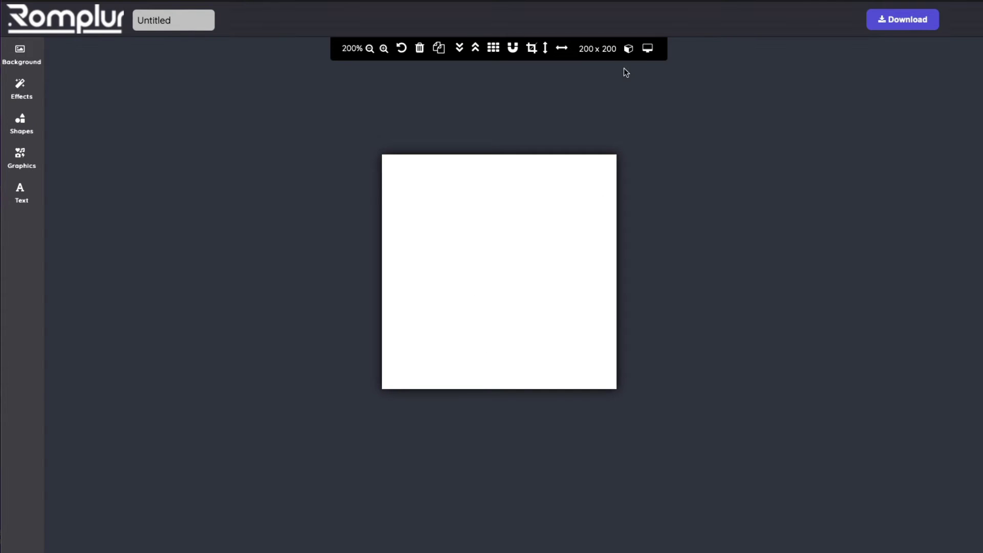
click(609, 49)
double_click(837, 125)
key(BackSpace)
text(1000)
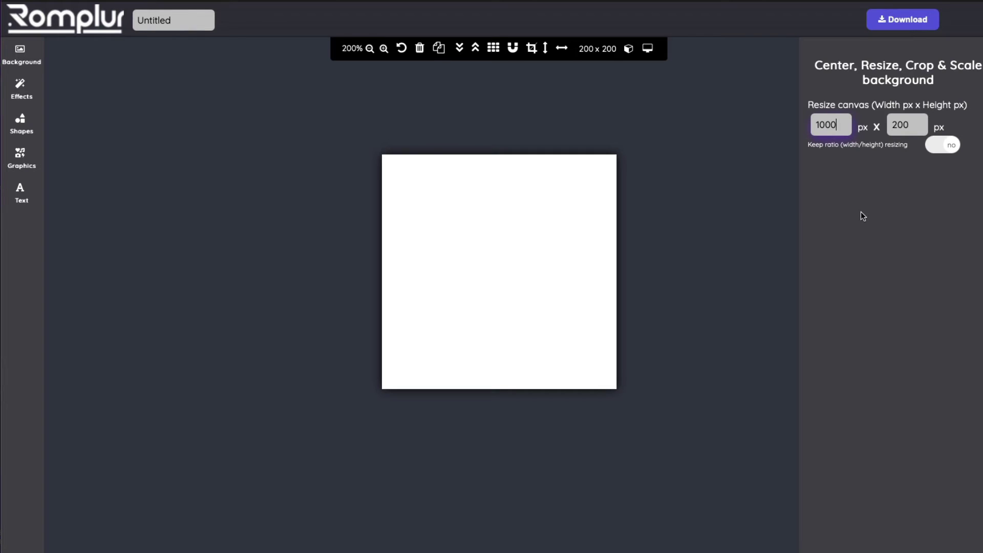
click(864, 216)
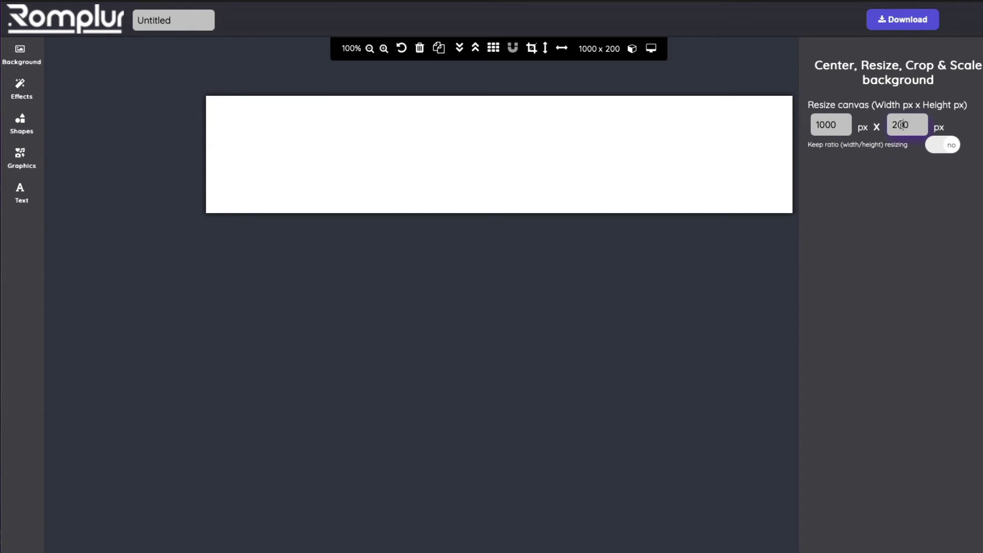
key(BackSpace)
text(6)
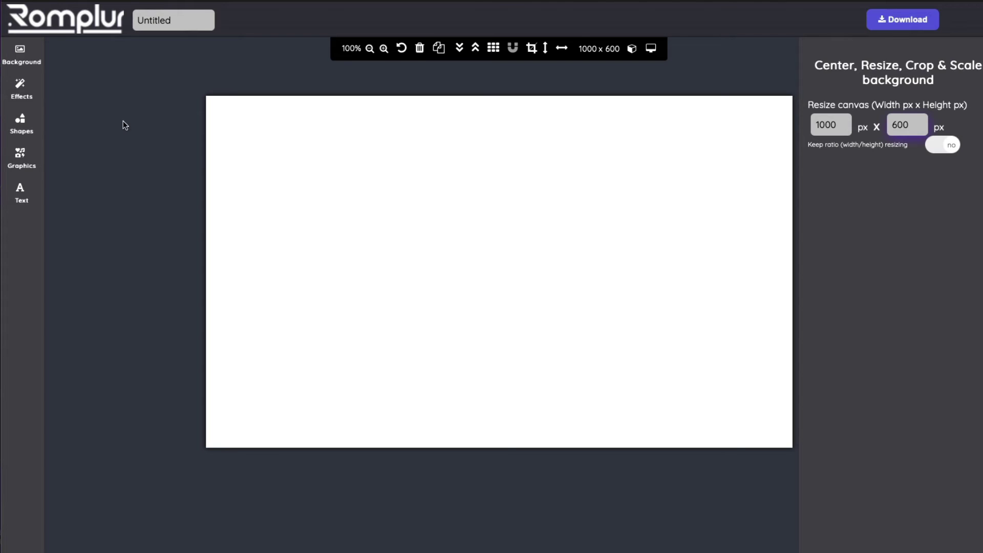
click(20, 54)
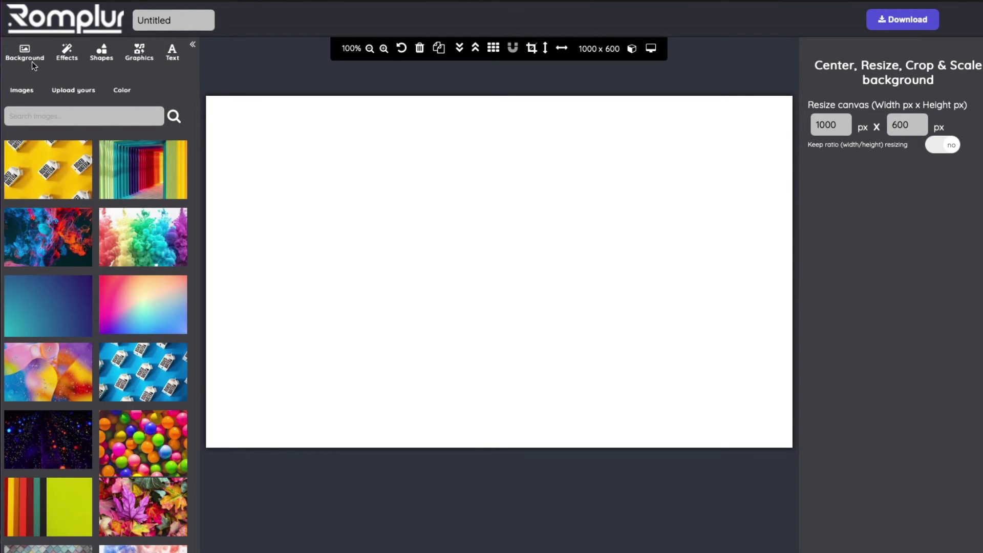
Step: Upload Green with gold bars.png as the canvas background image
click(77, 93)
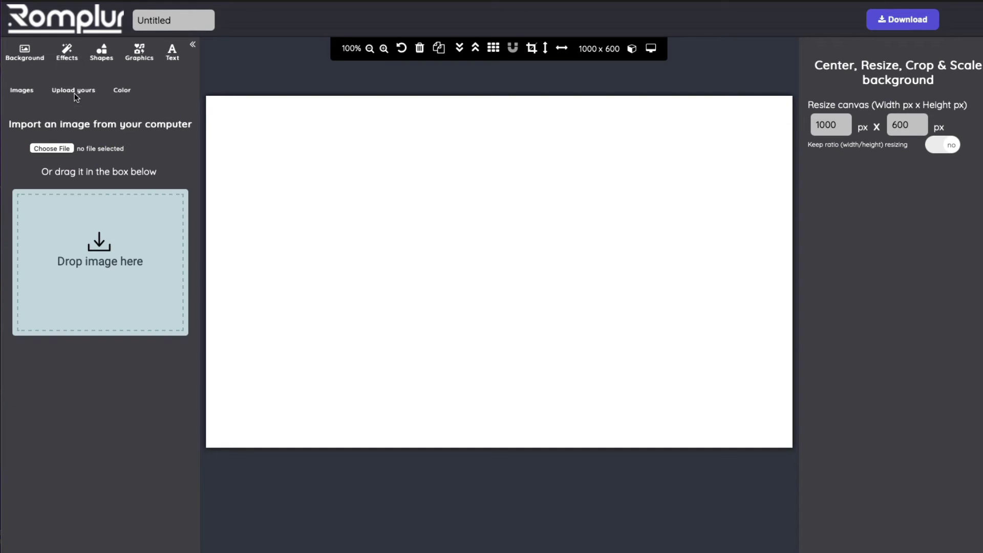
click(52, 149)
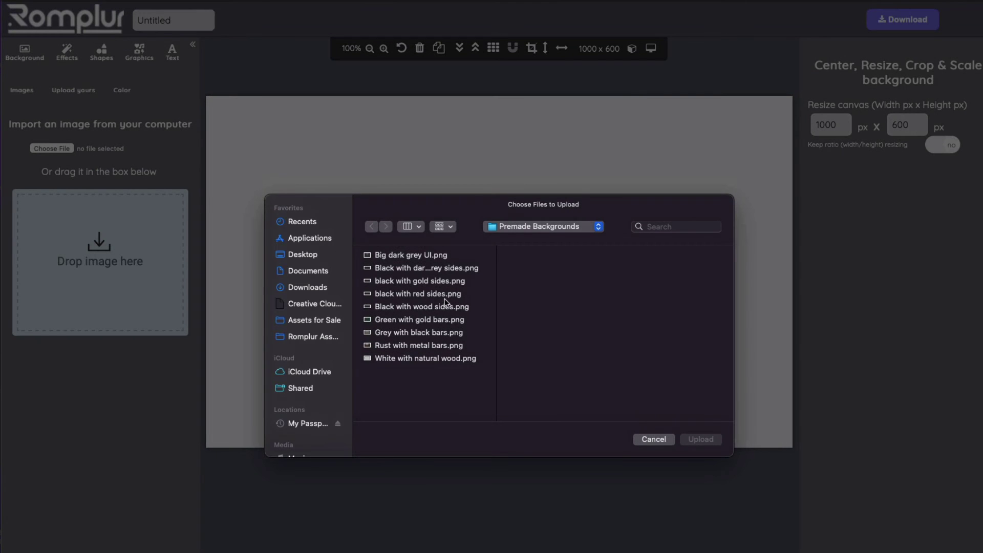
click(428, 320)
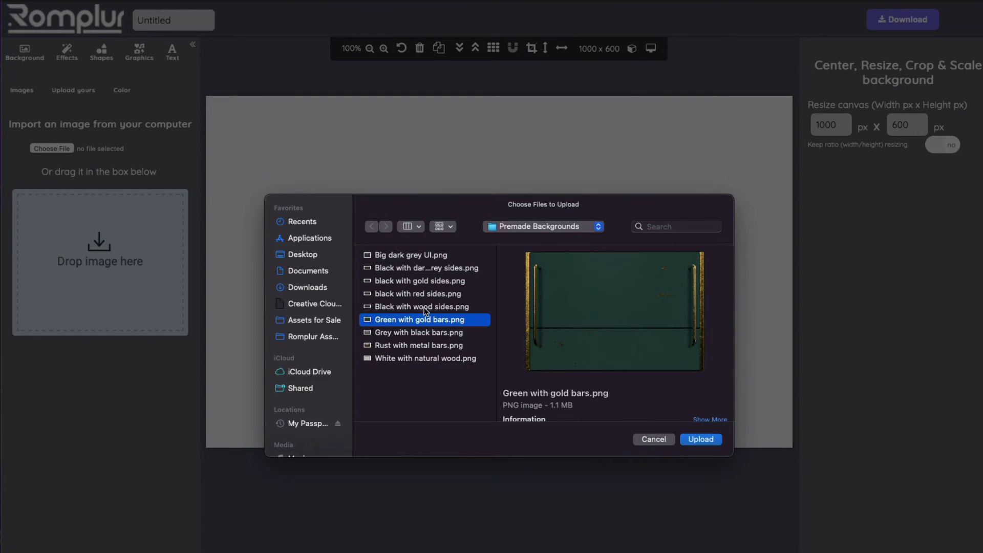
click(708, 444)
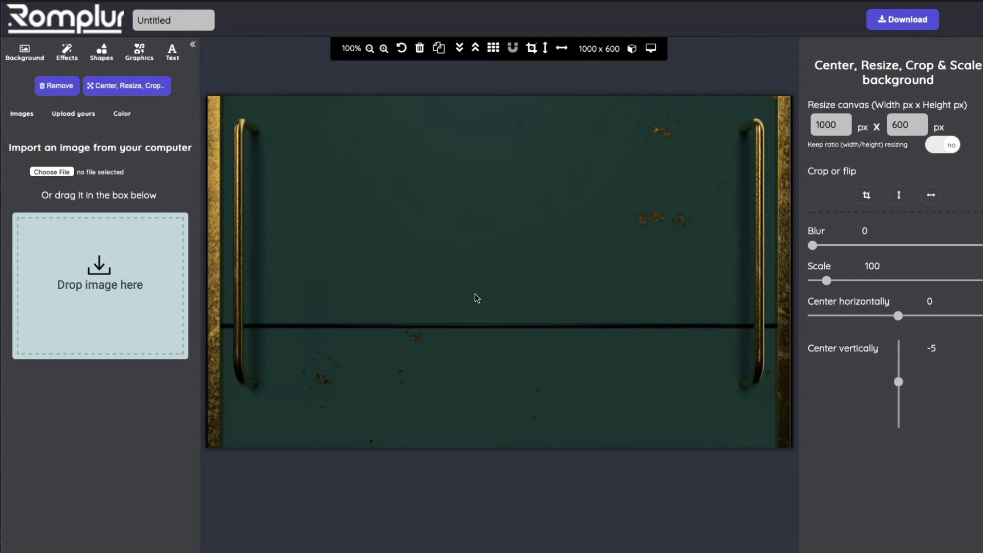
Step: Try the Inkwell, Clarendon and Walden filters, then apply the Aden filter to the background
click(67, 53)
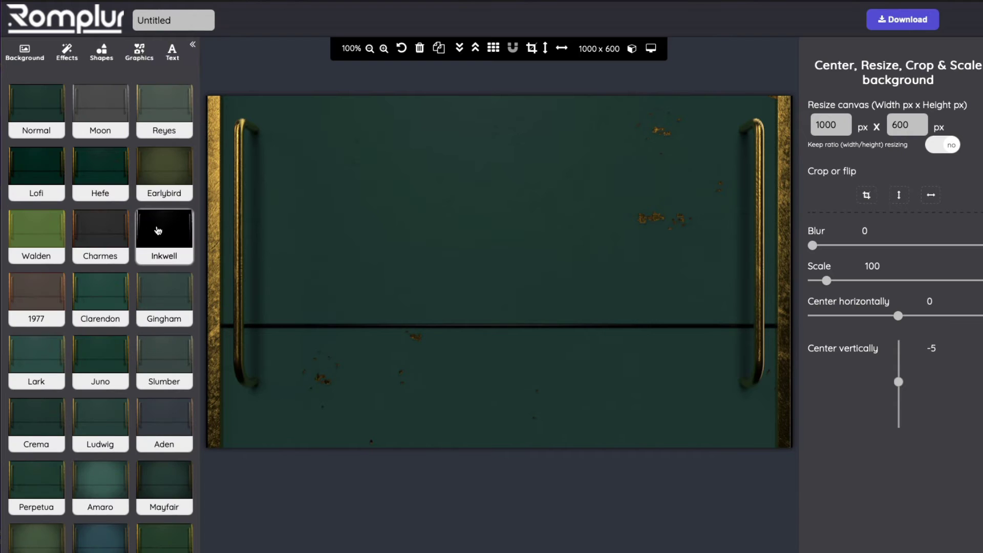
click(158, 231)
click(100, 294)
click(48, 233)
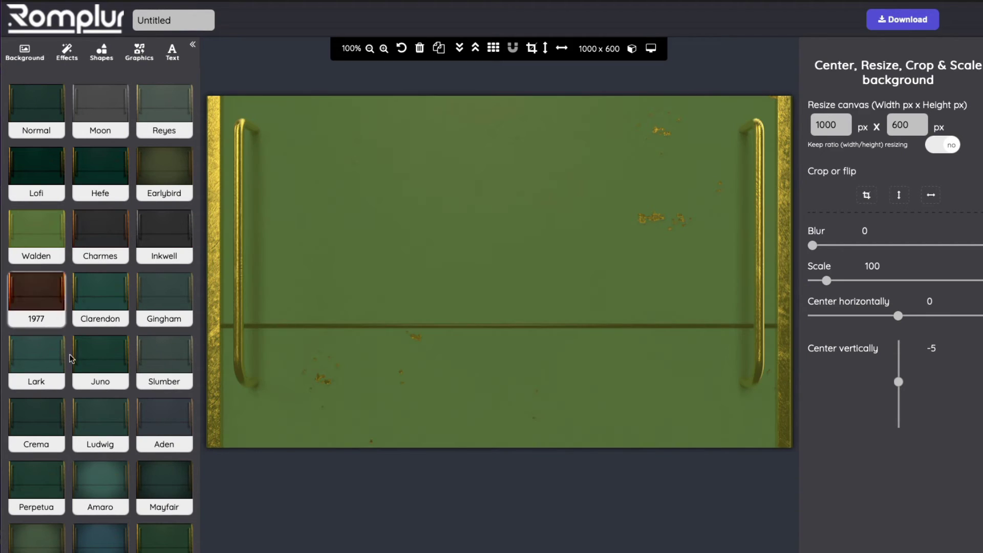
click(160, 430)
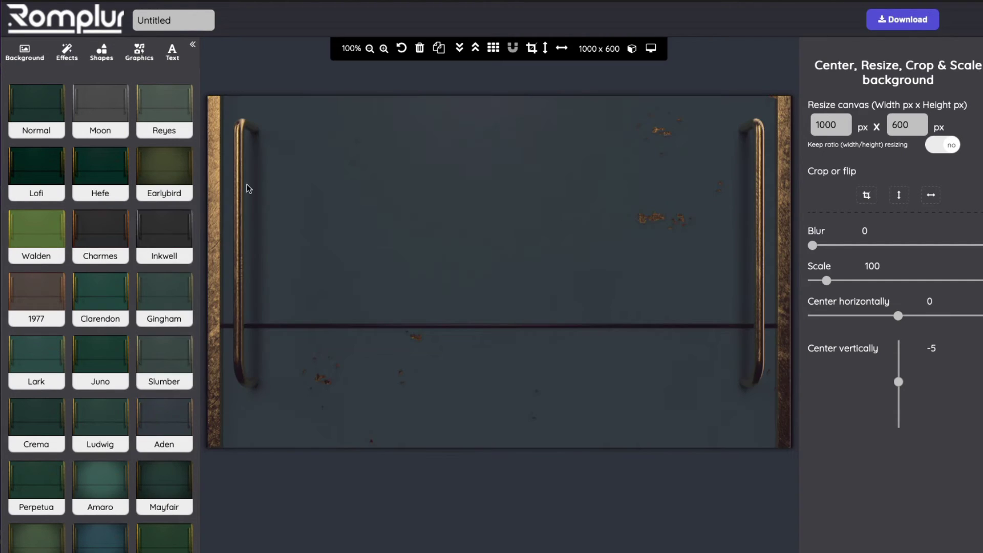
Step: Add a BASS heading and centre it near the top of the canvas
click(170, 51)
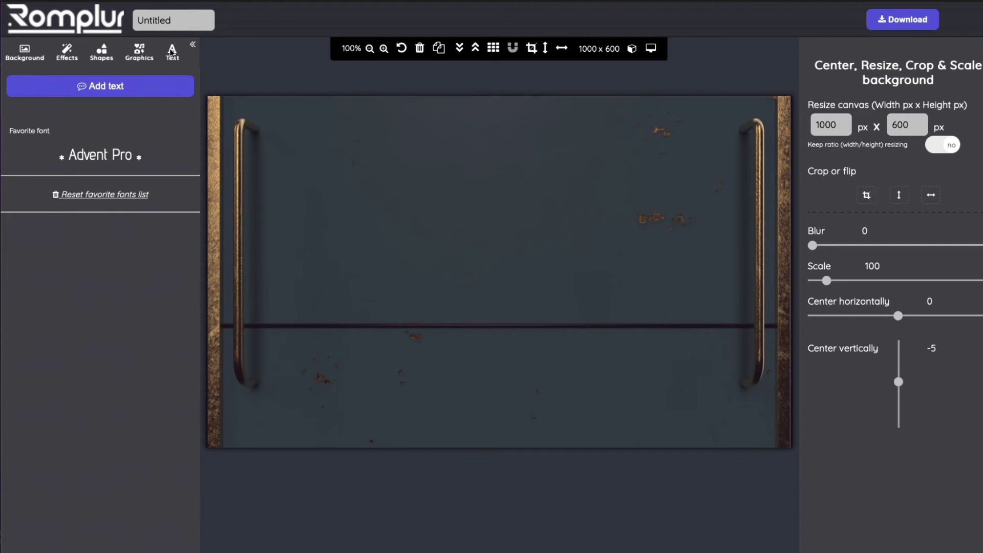
click(92, 86)
drag(481, 290, 468, 201)
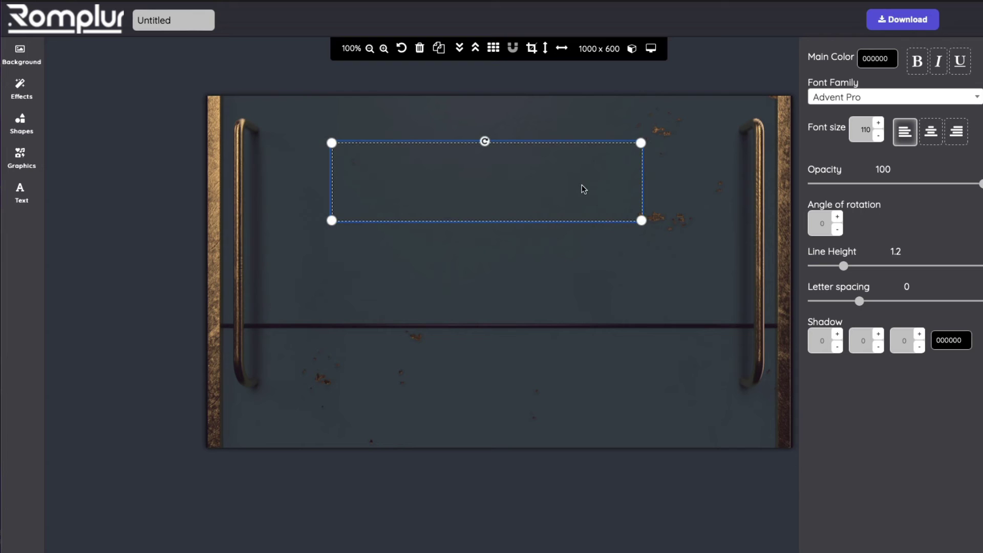
text(BASS)
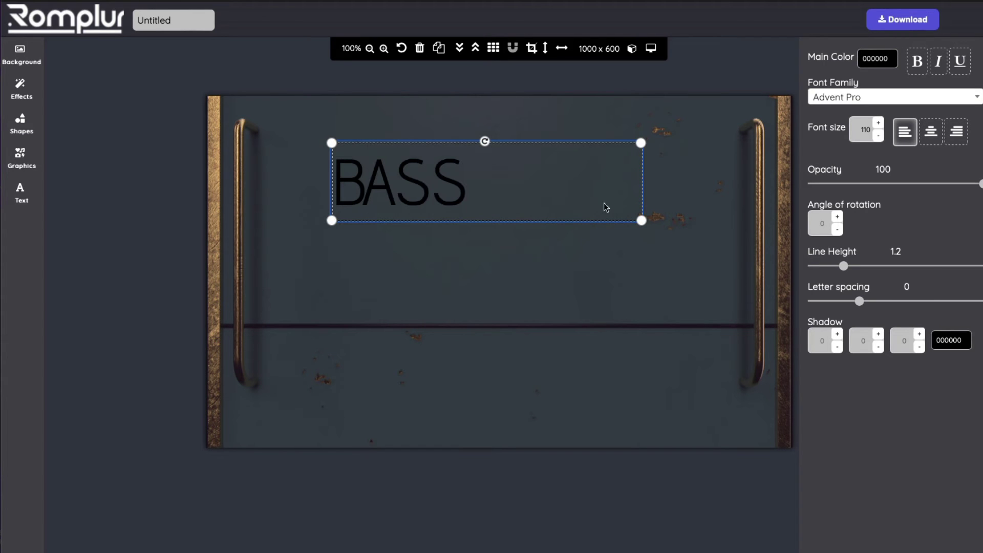
click(578, 299)
drag(452, 193, 547, 189)
click(498, 284)
click(494, 188)
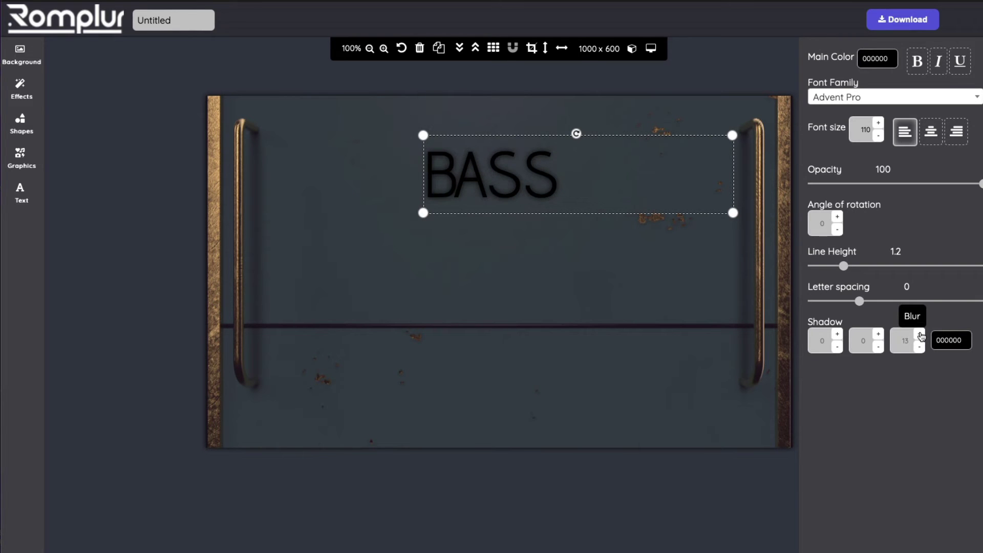
Step: Set the BASS title's font family to Allerta Stencil
click(849, 99)
click(845, 266)
click(852, 99)
click(842, 307)
click(499, 268)
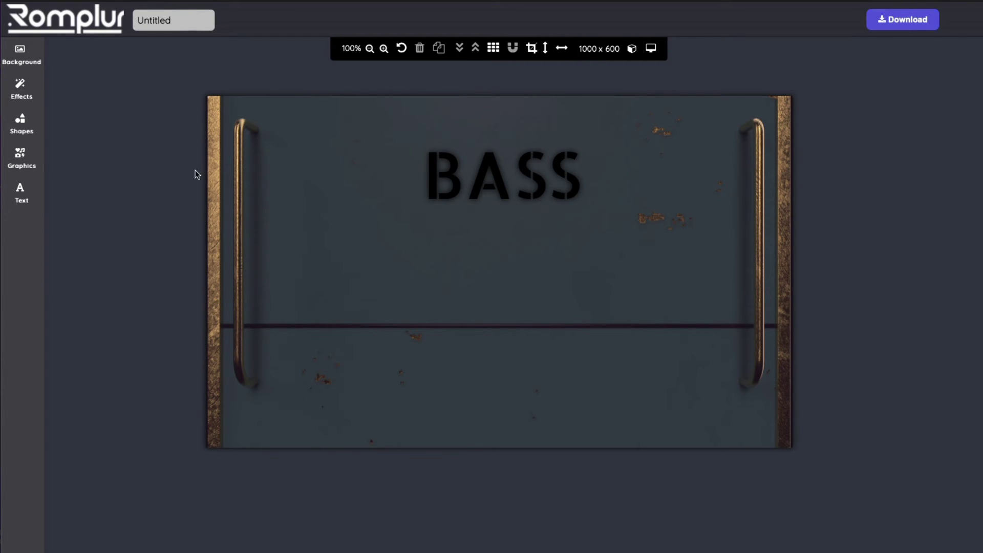
Step: Place filled black circles below BASS, one on the left and one near the panel centre
click(23, 121)
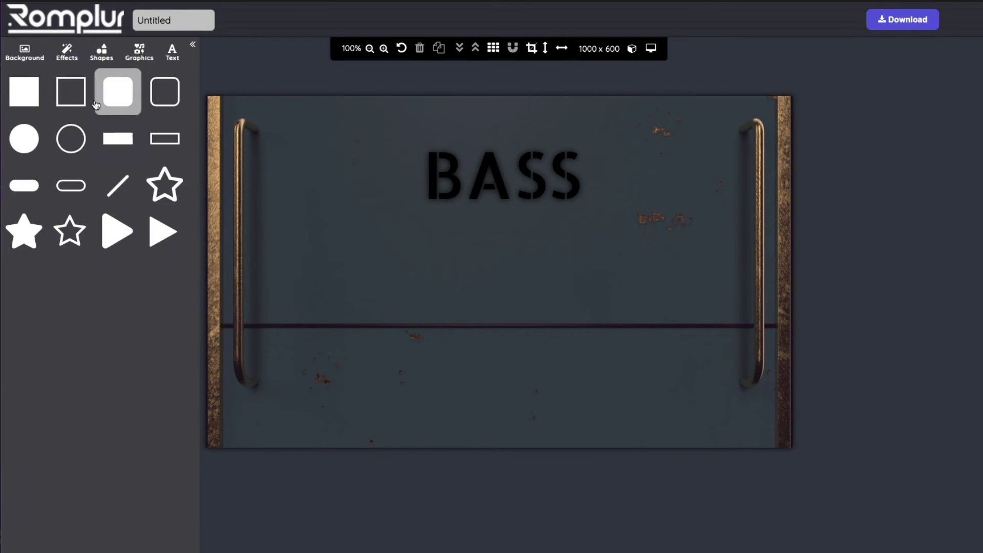
click(35, 137)
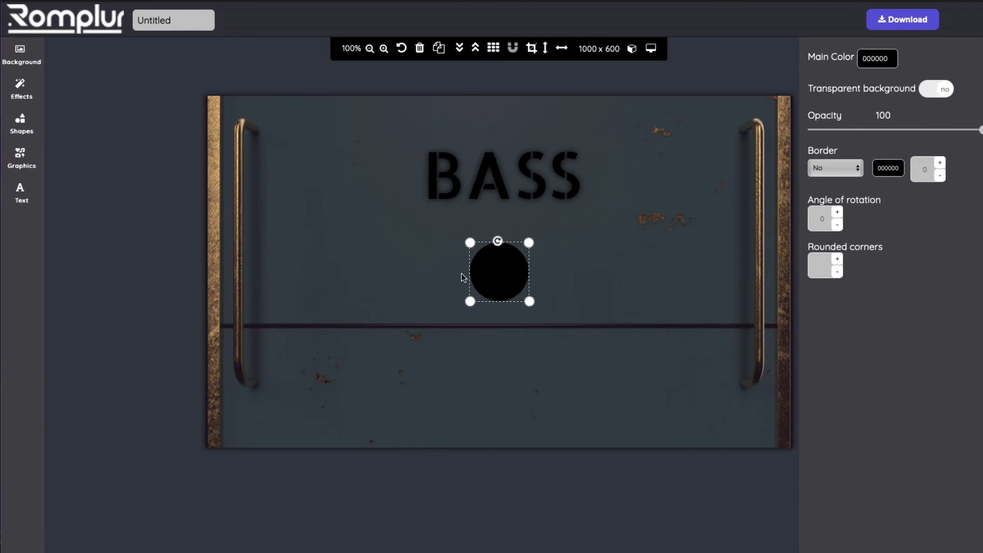
drag(512, 274, 299, 242)
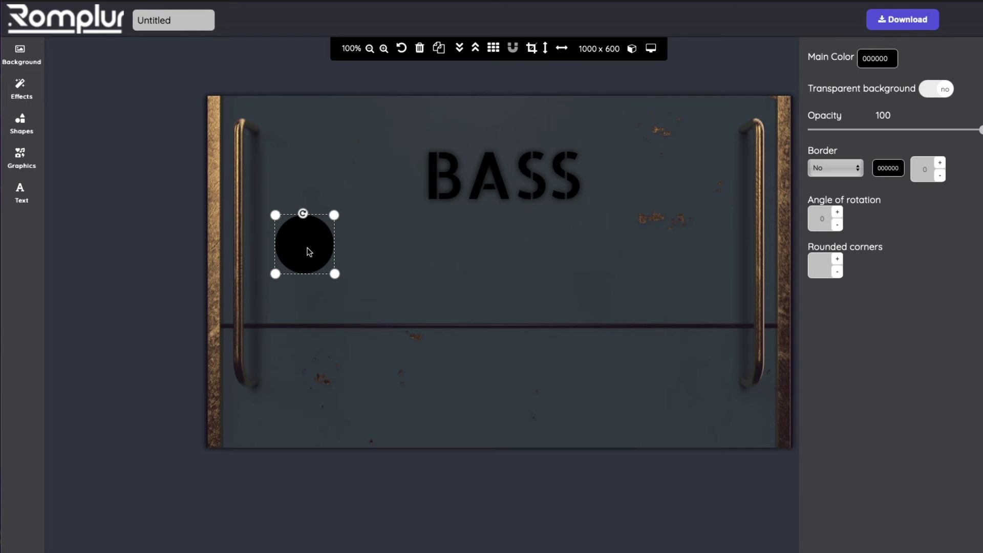
drag(304, 244, 411, 250)
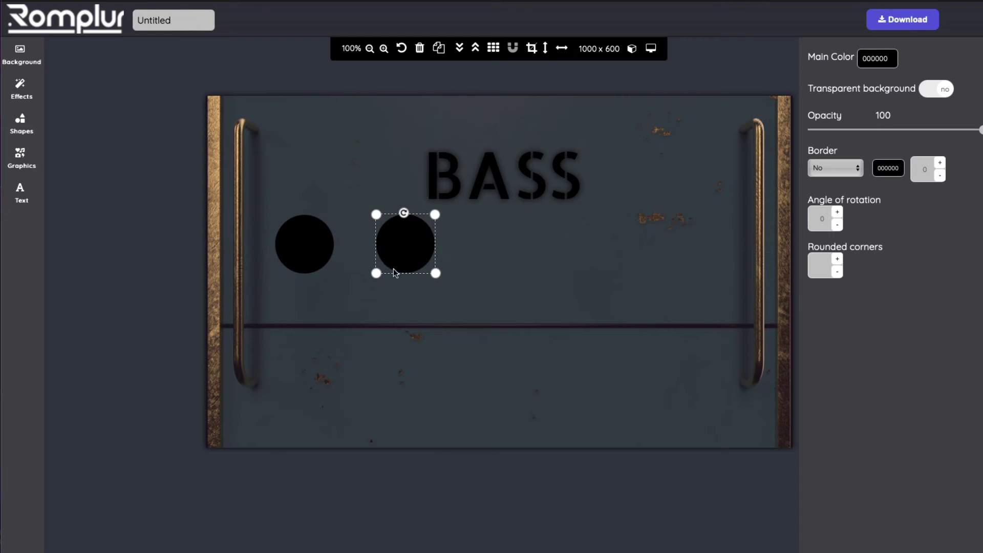
click(485, 264)
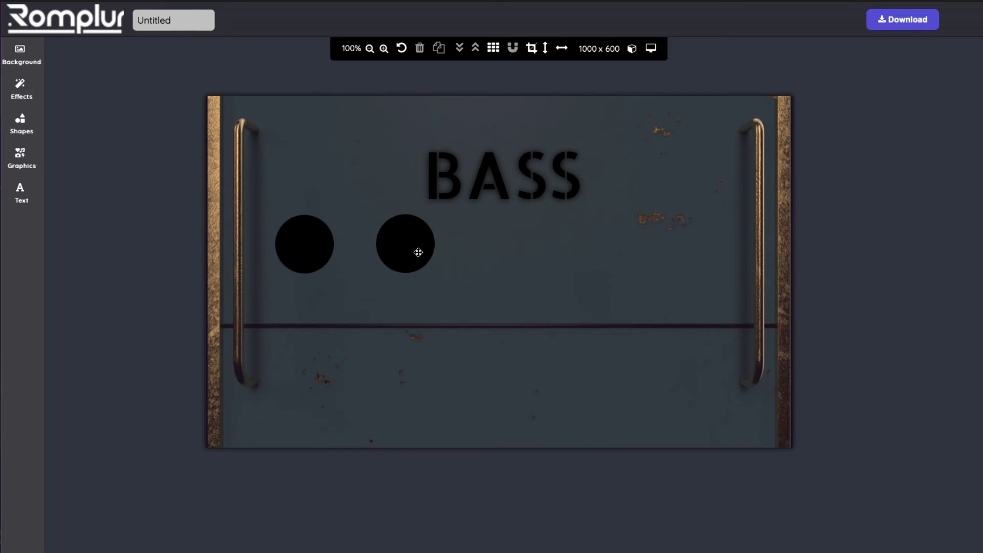
drag(419, 253, 506, 278)
Step: Add a filled black rectangle and move it to the bottom centre as a keyboard placeholder
click(26, 133)
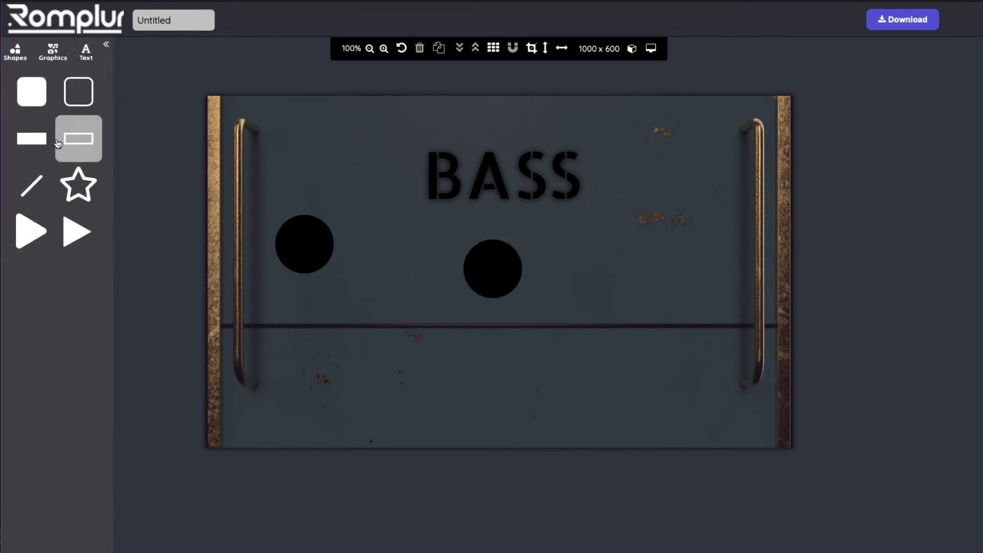
click(110, 140)
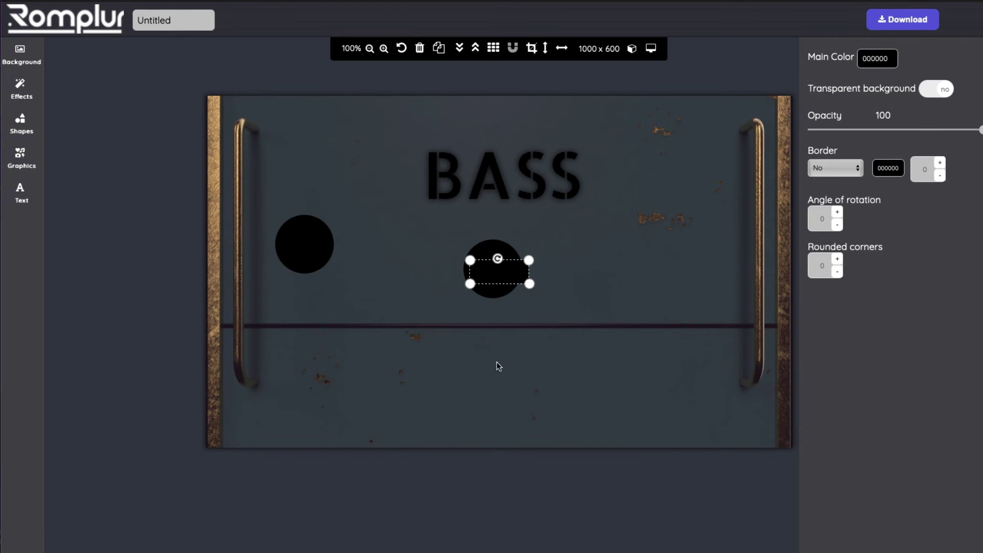
drag(503, 272, 661, 439)
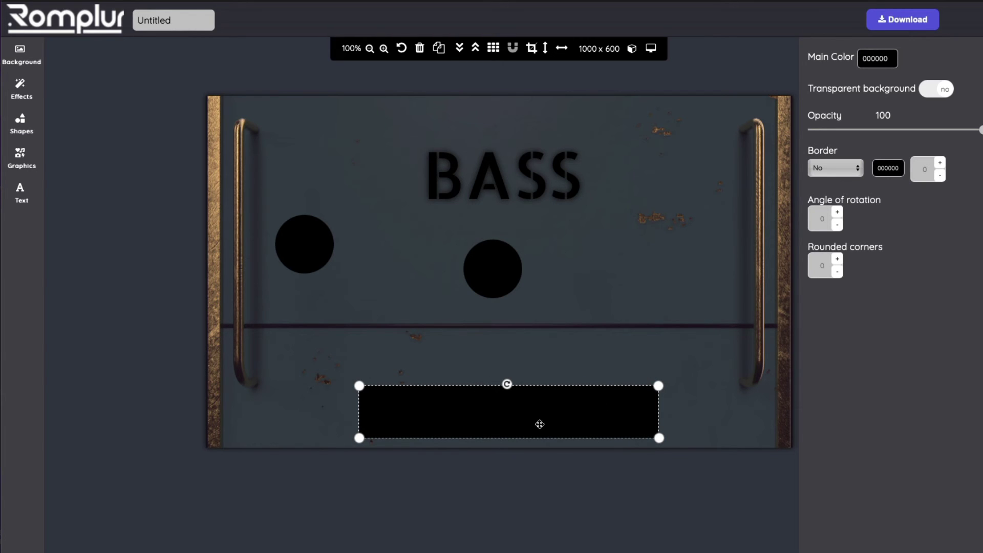
click(611, 246)
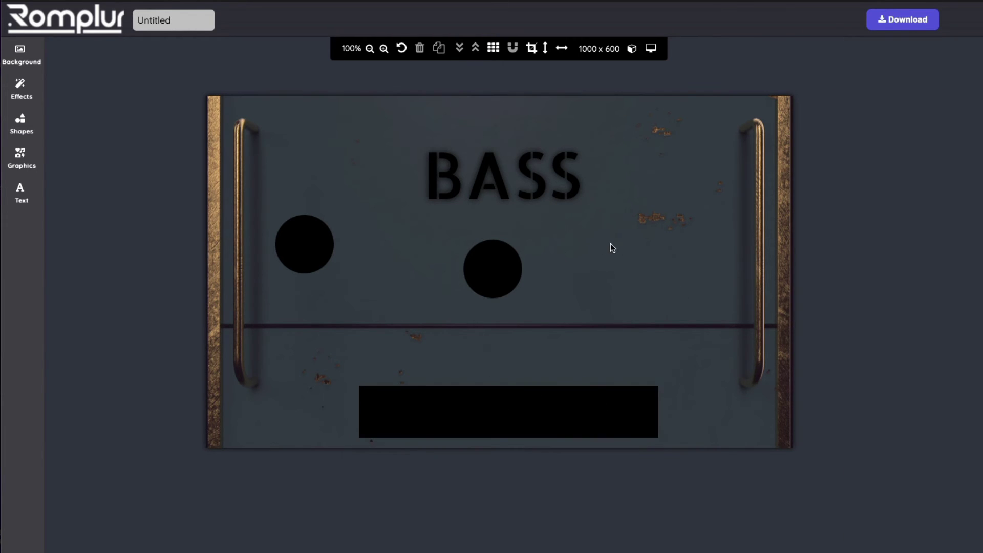
Step: Preview and tilt the panel in 3D, then return to the flat 2D view
click(633, 51)
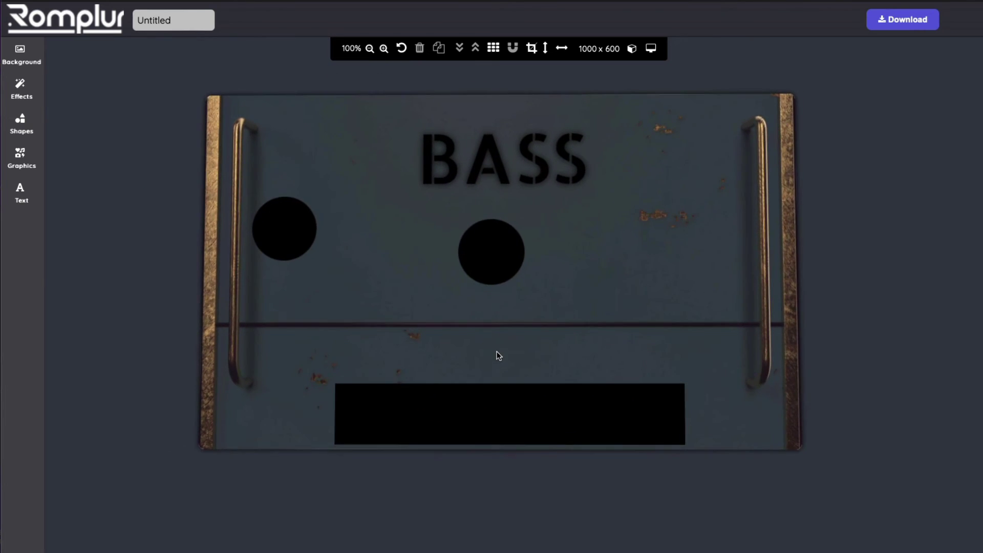
drag(498, 355, 768, 40)
click(631, 49)
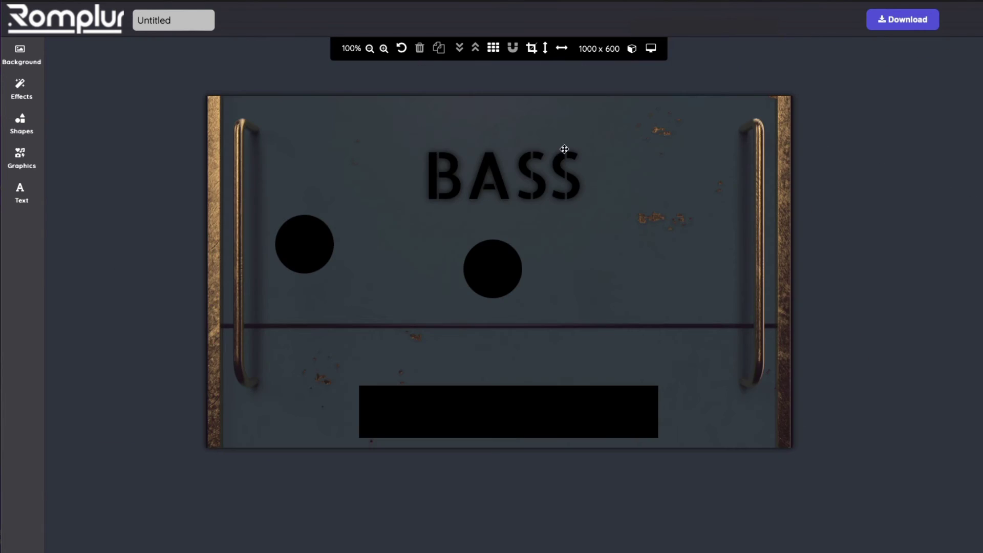
Step: Turn on the alignment grid and move the left circle slightly lower
click(493, 48)
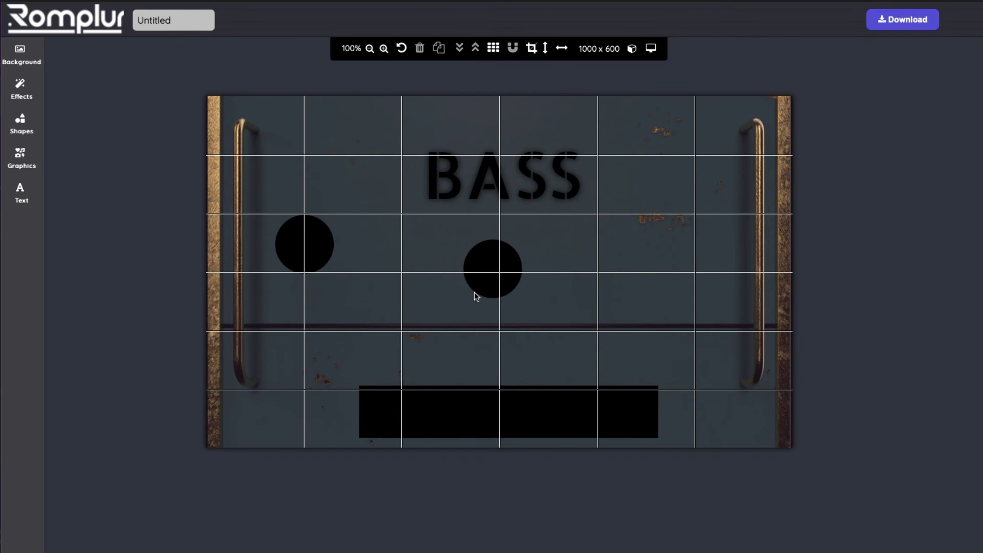
mouse_move(498, 264)
mouse_down()
mouse_move(441, 277)
mouse_move(503, 276)
mouse_up()
drag(307, 230, 306, 271)
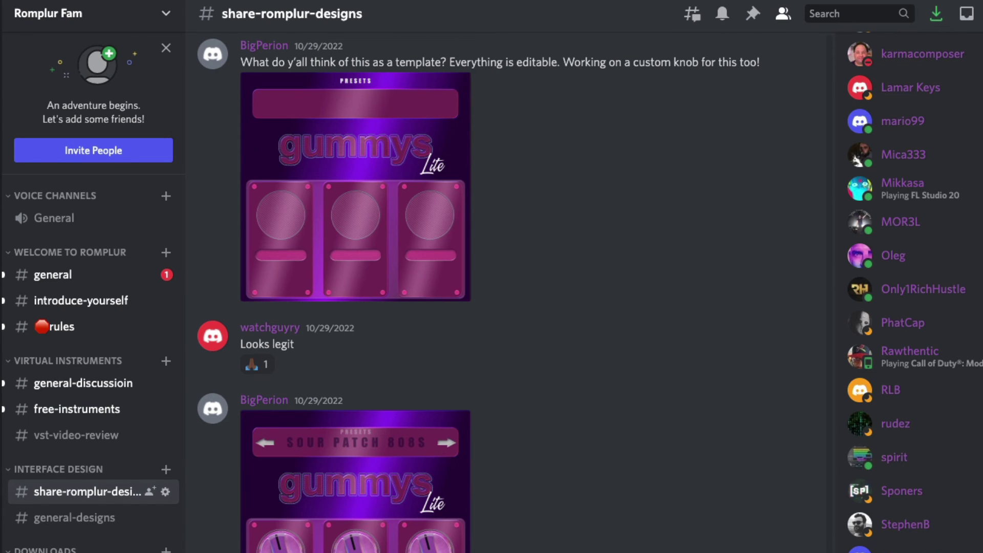
Step: Scroll through older #share-romplur-designs posts, viewing the TRON, Pink Trip and ChopMaster XL layouts
scroll(506, 292, up, 15)
scroll(507, 292, up, 10)
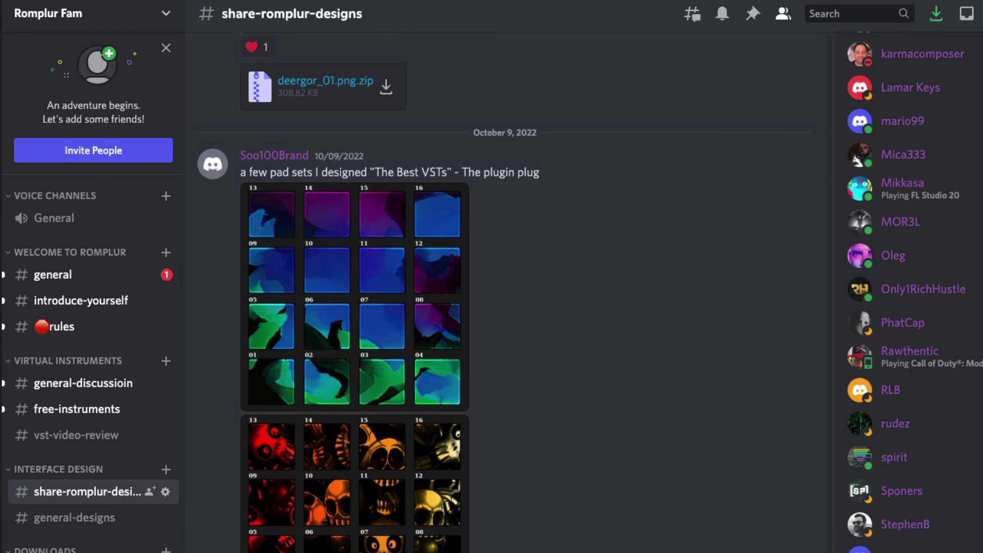
scroll(507, 292, up, 15)
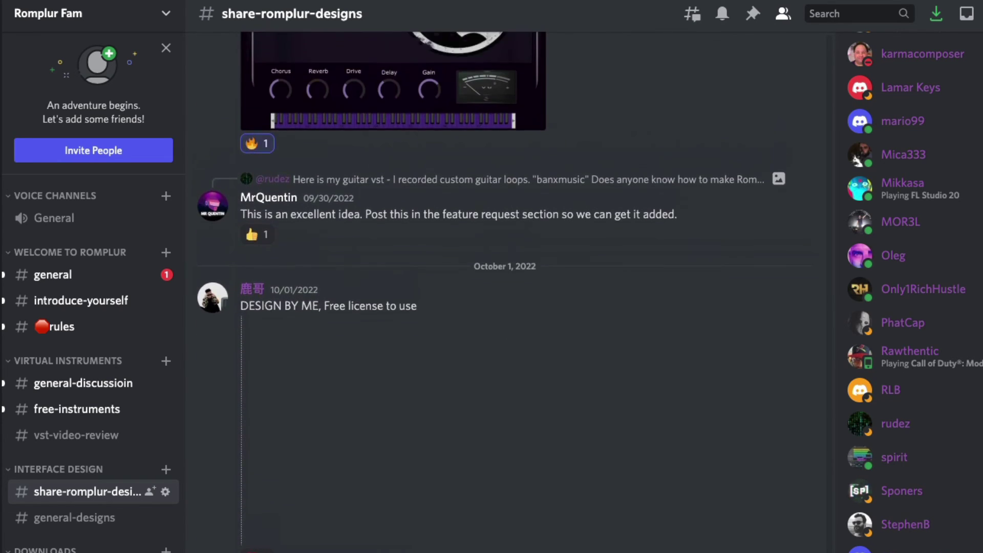
scroll(507, 292, up, 15)
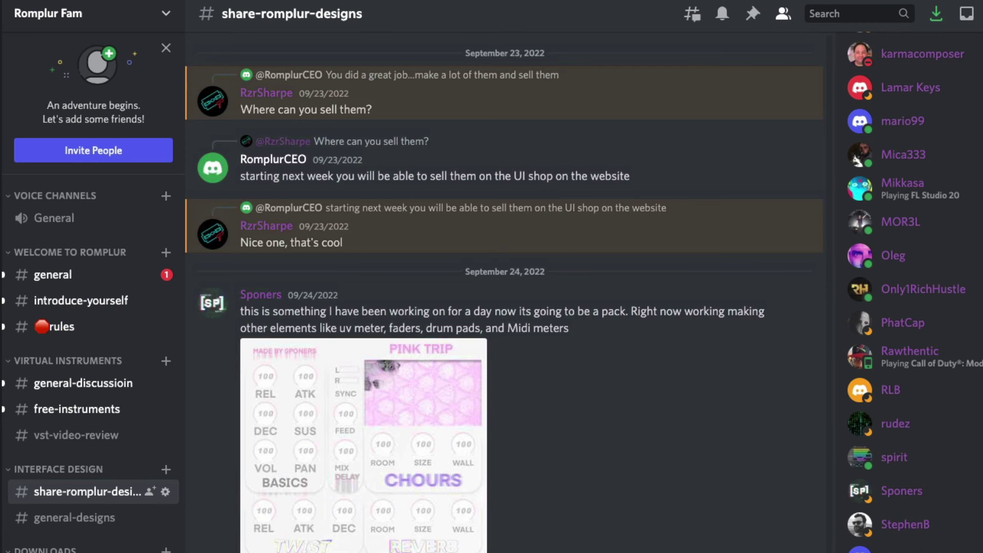
scroll(507, 292, up, 15)
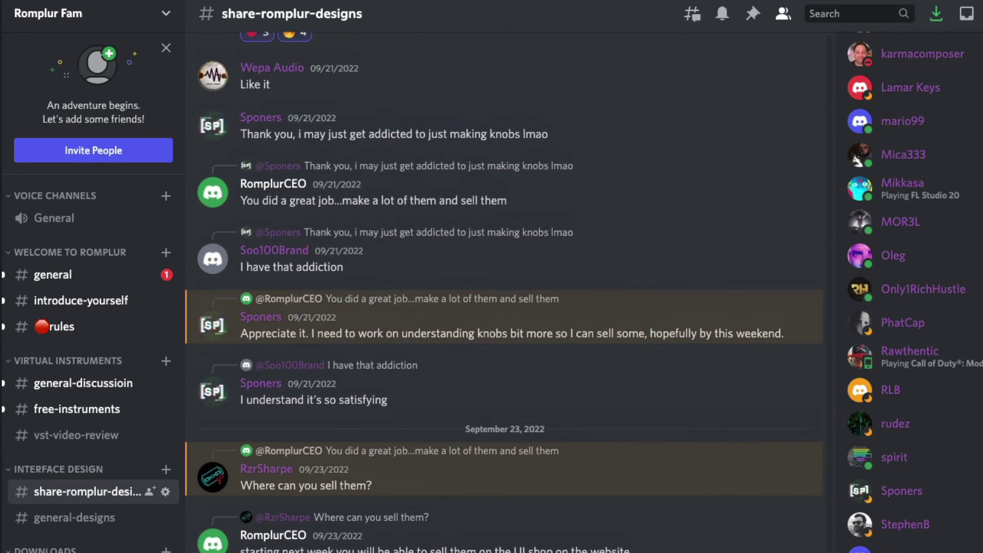
scroll(507, 292, up, 10)
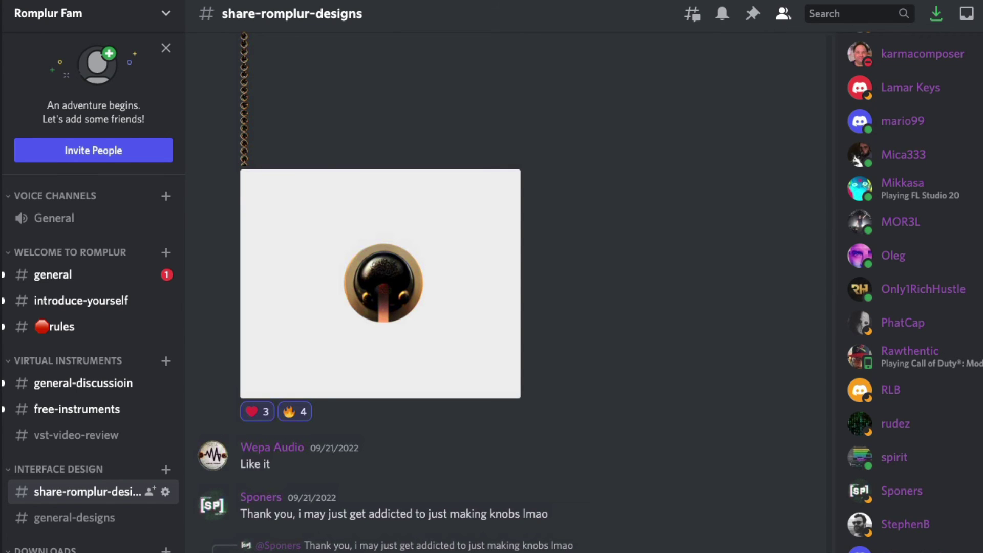
scroll(506, 292, down, 20)
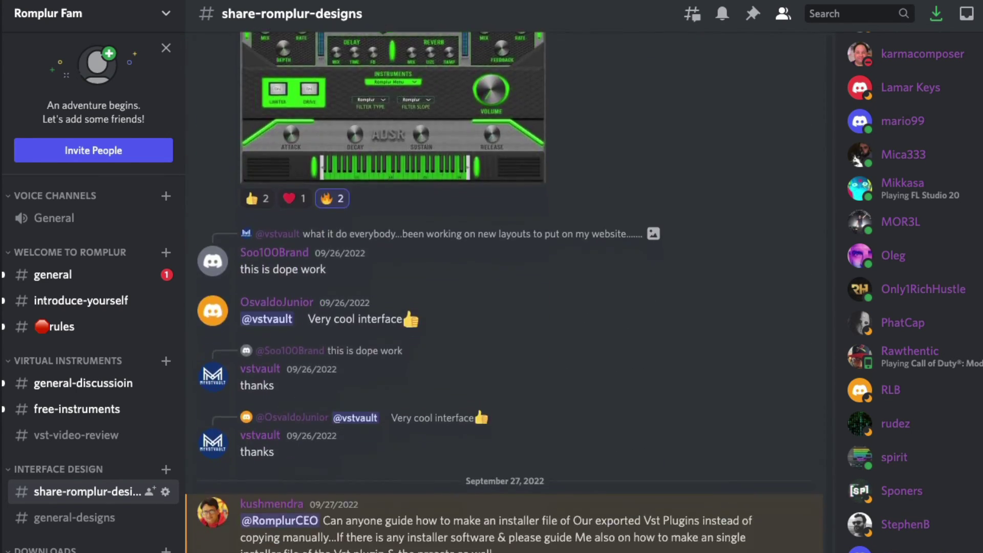
scroll(504, 292, down, 20)
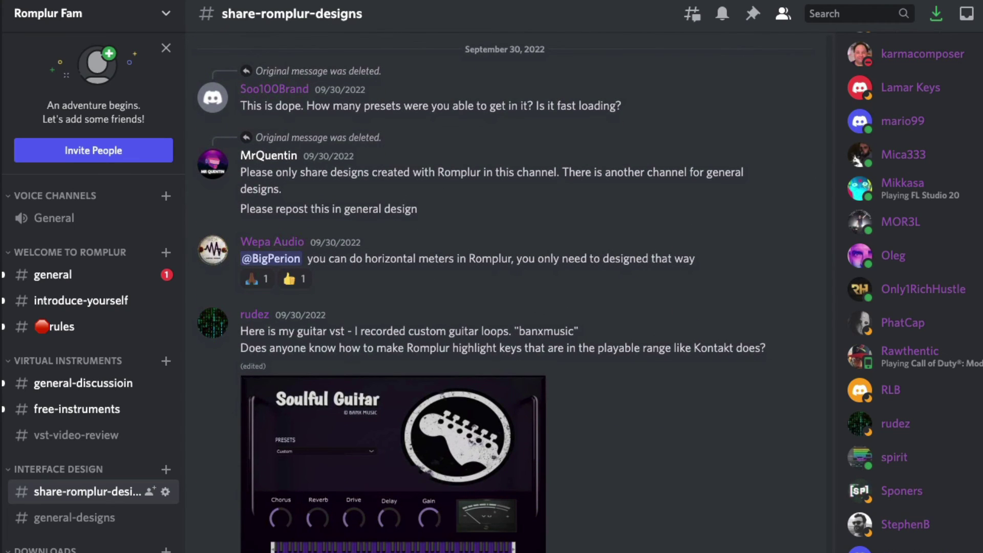
scroll(504, 292, down, 8)
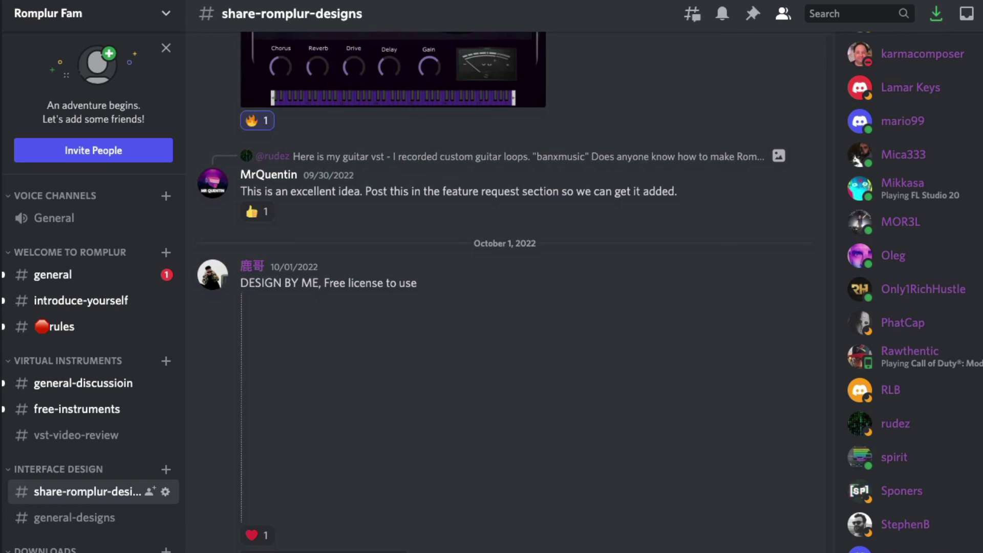
scroll(552, 166, down, 10)
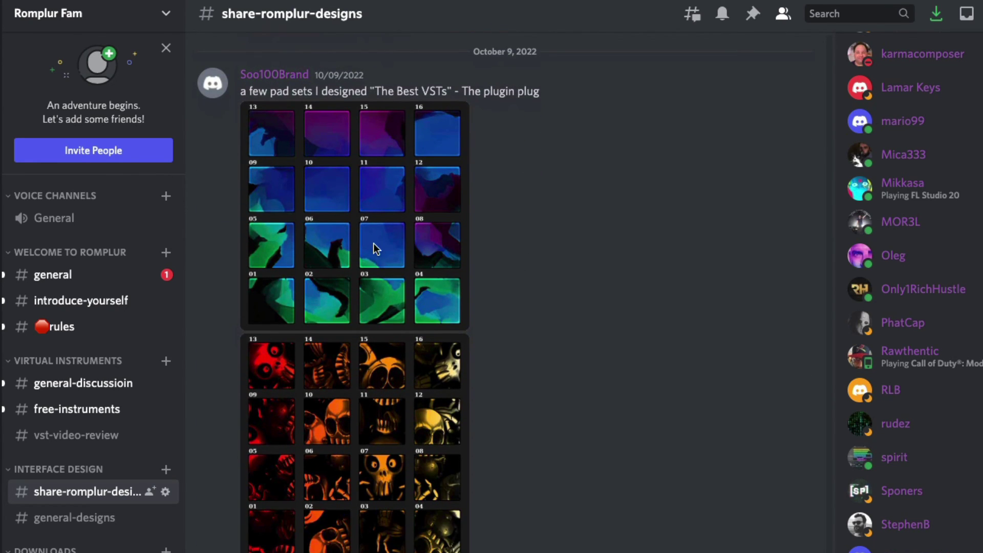
scroll(373, 244, down, 2)
scroll(374, 244, down, 15)
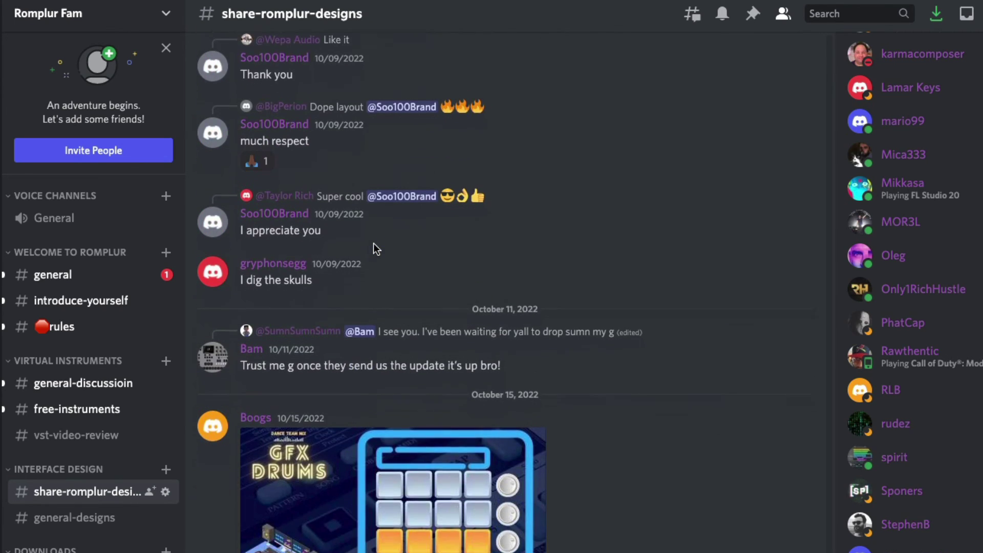
scroll(373, 244, down, 6)
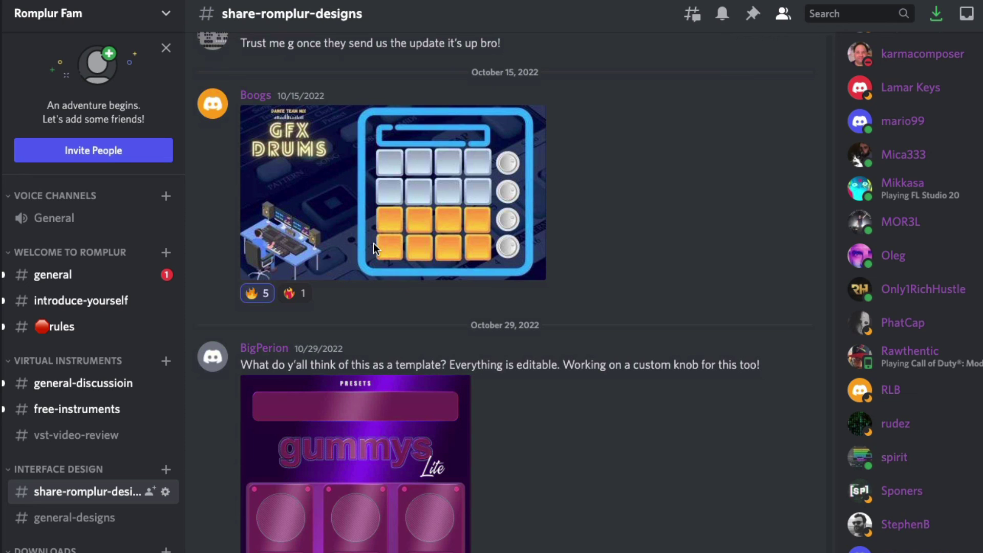
scroll(373, 244, down, 7)
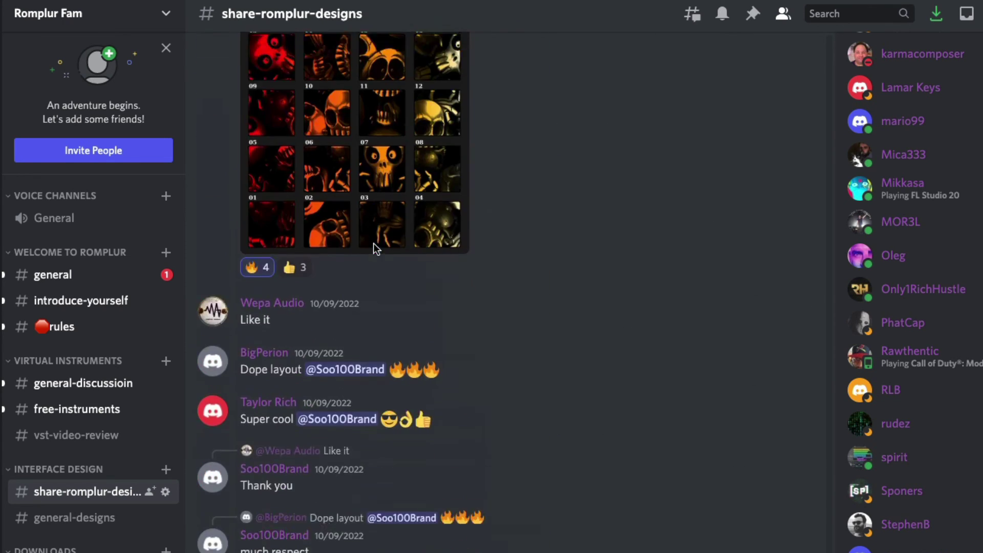
scroll(376, 249, up, 20)
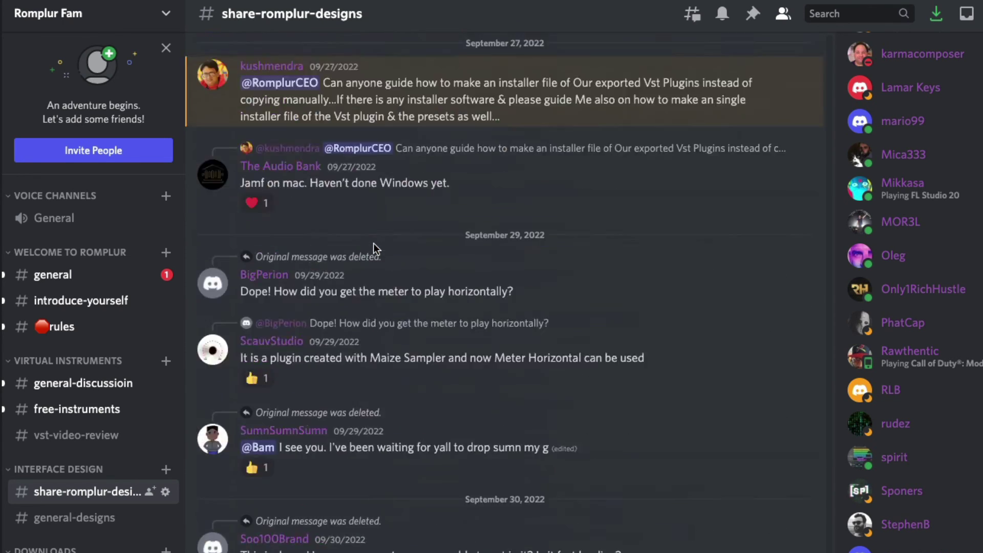
scroll(377, 250, up, 1)
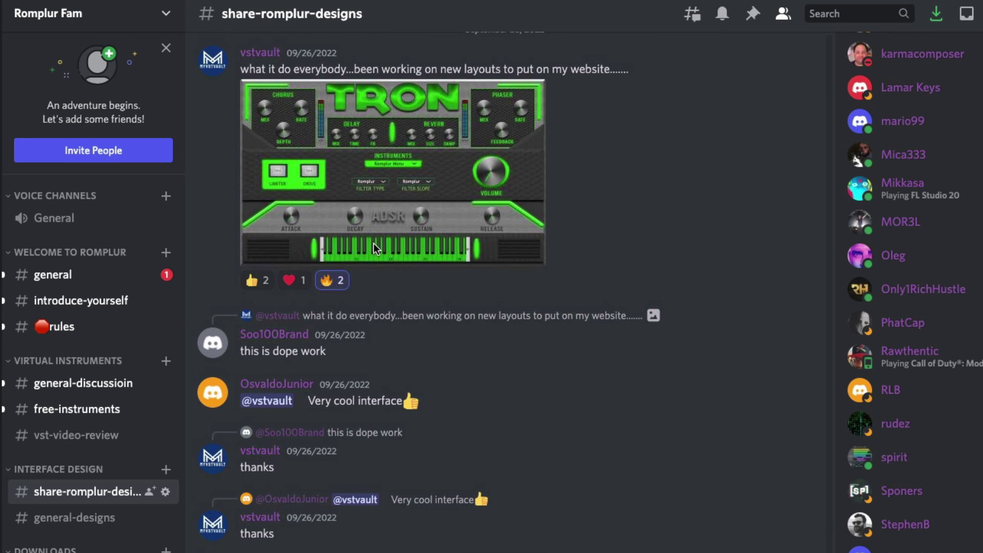
scroll(374, 244, up, 10)
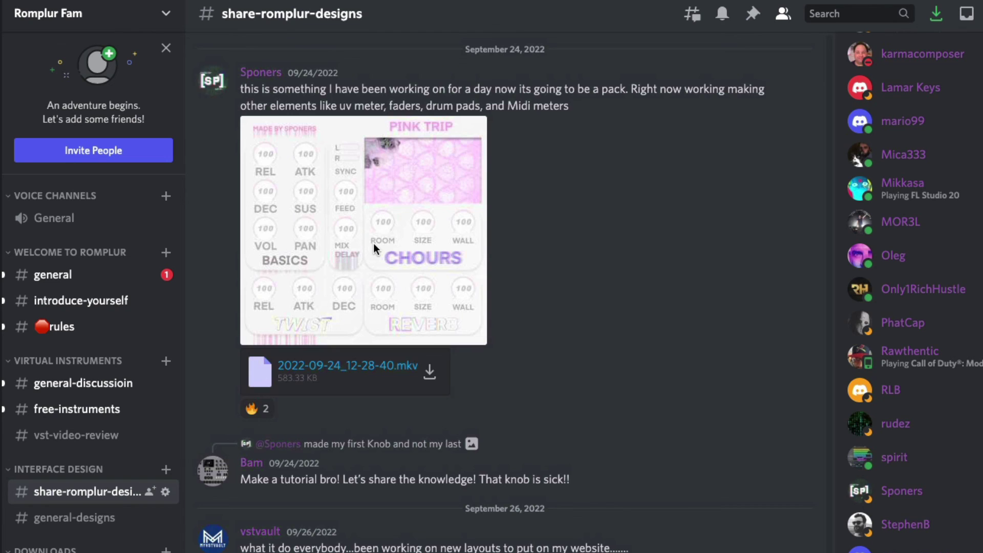
scroll(373, 244, up, 8)
scroll(373, 243, down, 12)
scroll(373, 244, down, 7)
scroll(373, 244, down, 10)
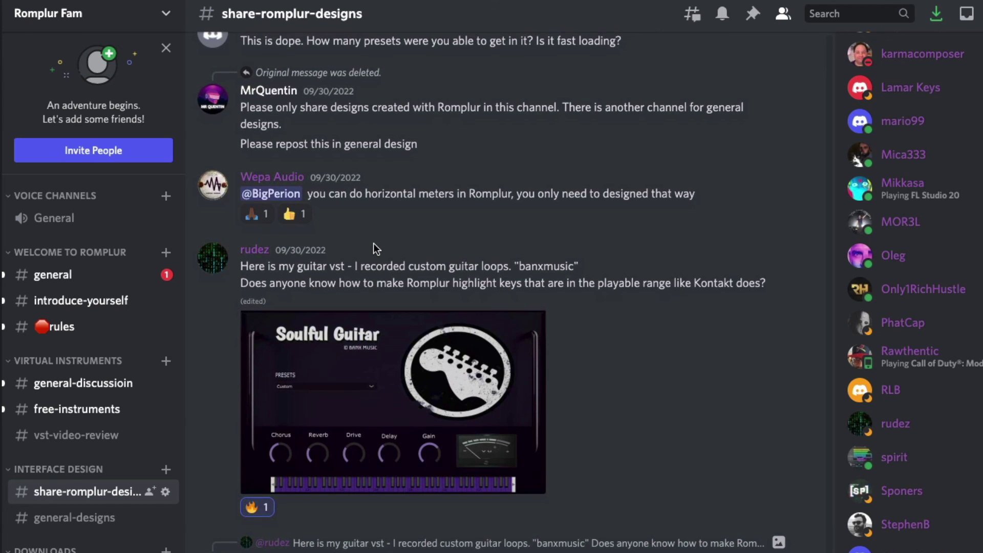
scroll(373, 250, down, 15)
scroll(373, 249, down, 15)
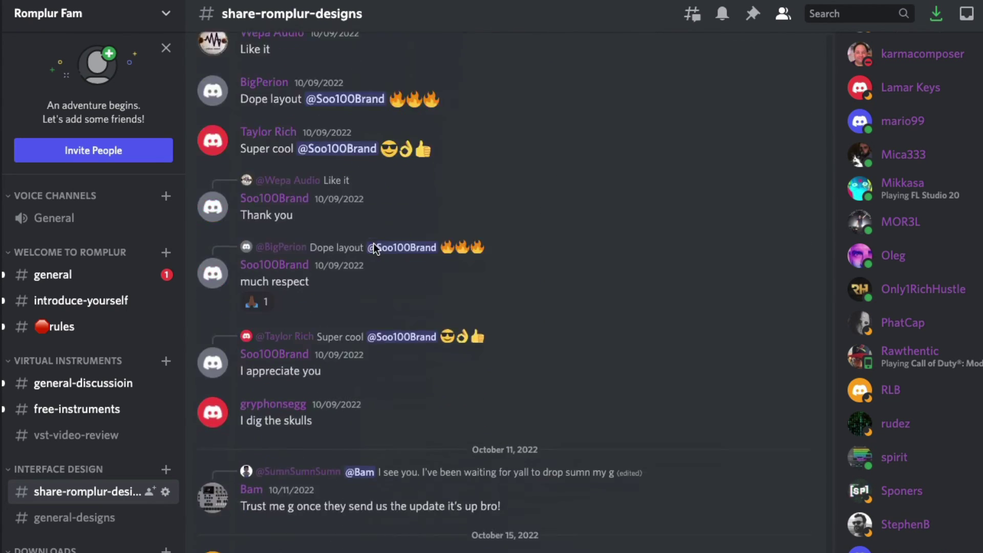
scroll(376, 248, up, 15)
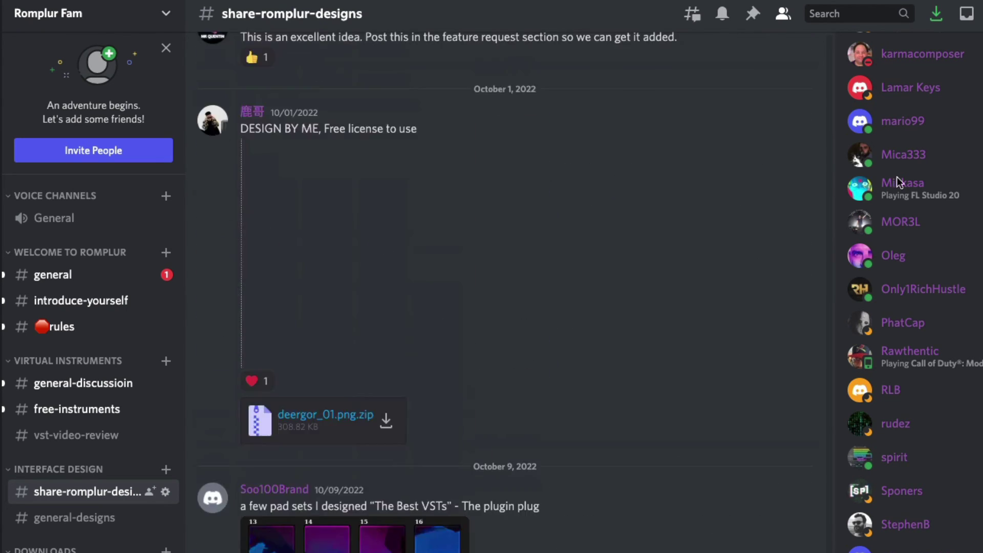
scroll(453, 225, up, 12)
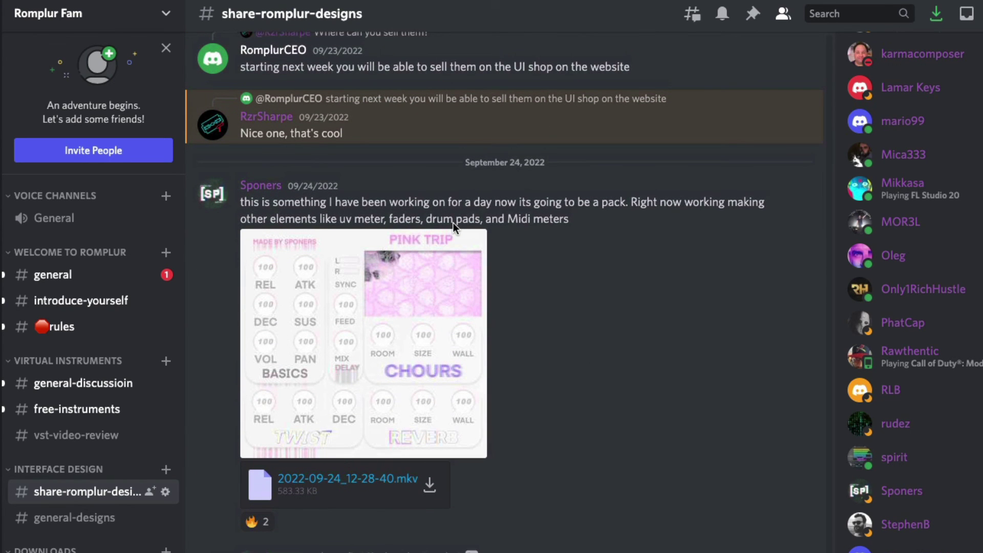
scroll(453, 224, up, 10)
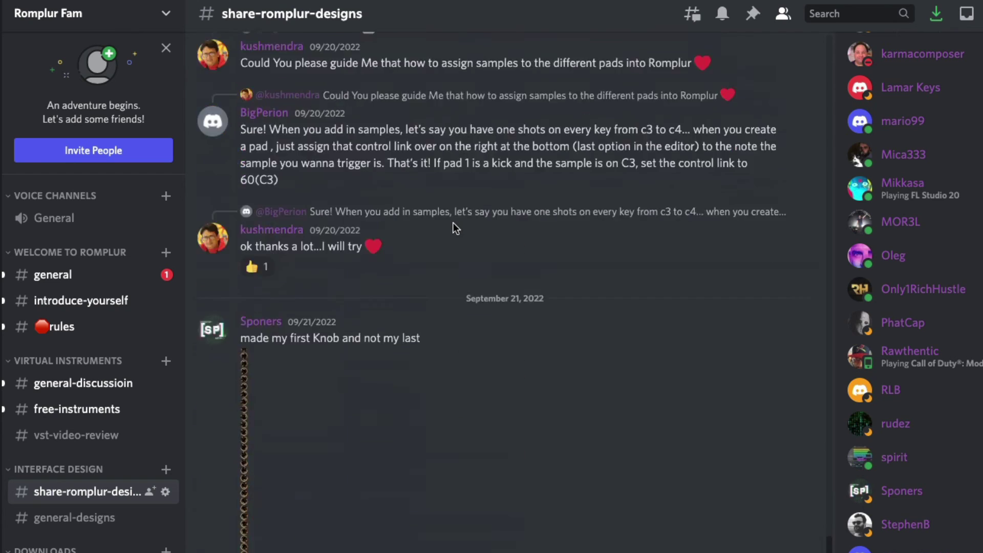
scroll(453, 225, up, 10)
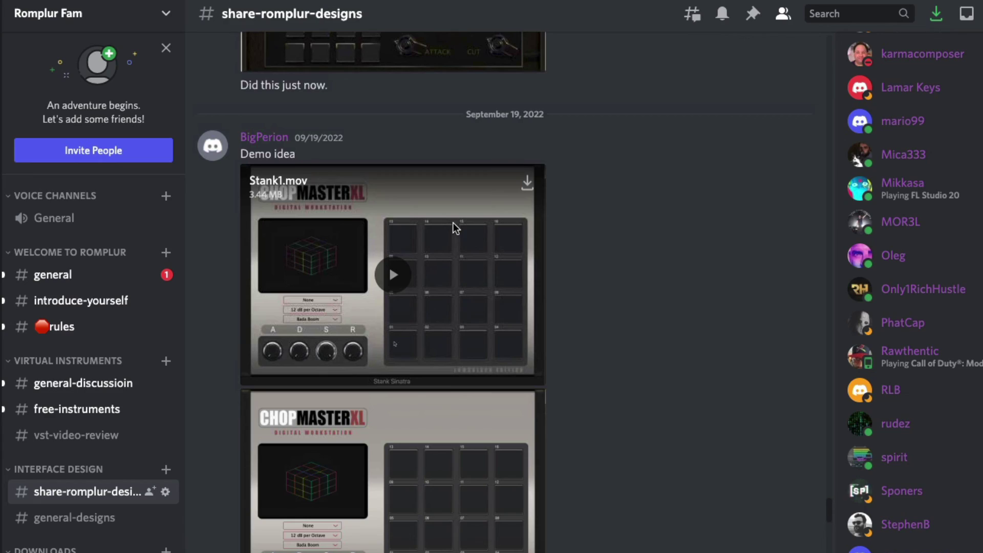
scroll(453, 224, up, 10)
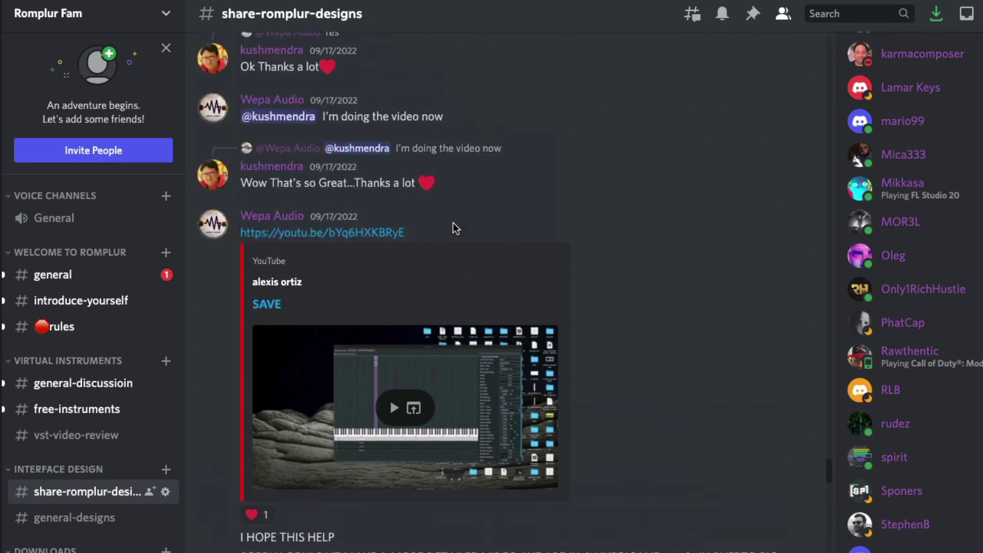